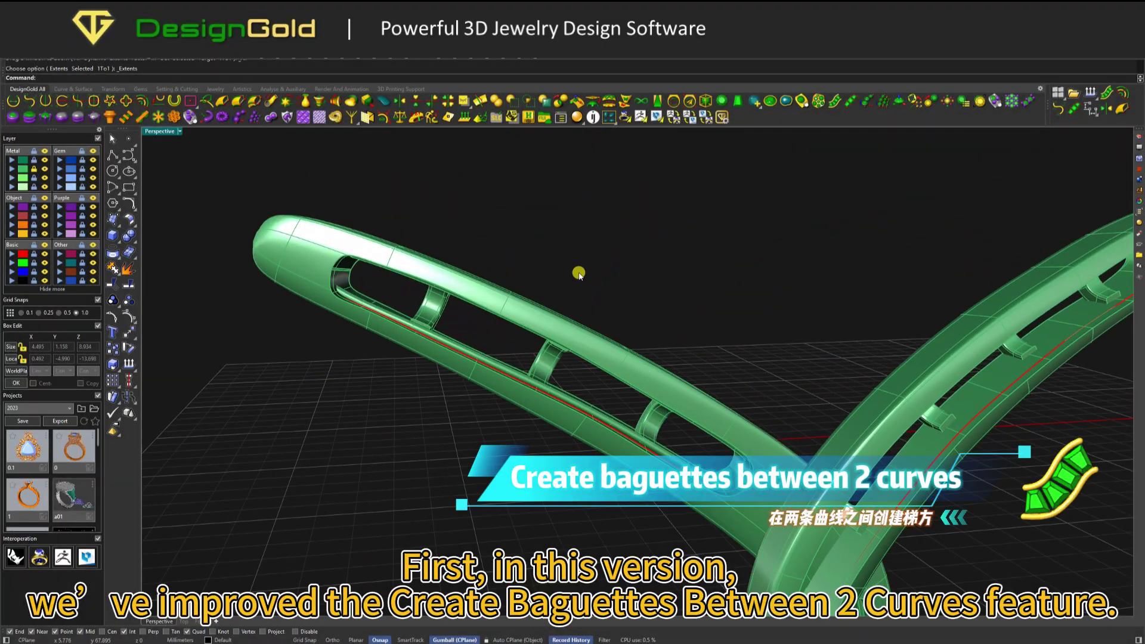
Create baguette stones between the two slot curves on the ring's first arm with a gap of 0.1
right_click_drag(579, 275, 567, 281)
left_click_drag(493, 279, 421, 373)
left_click(818, 100)
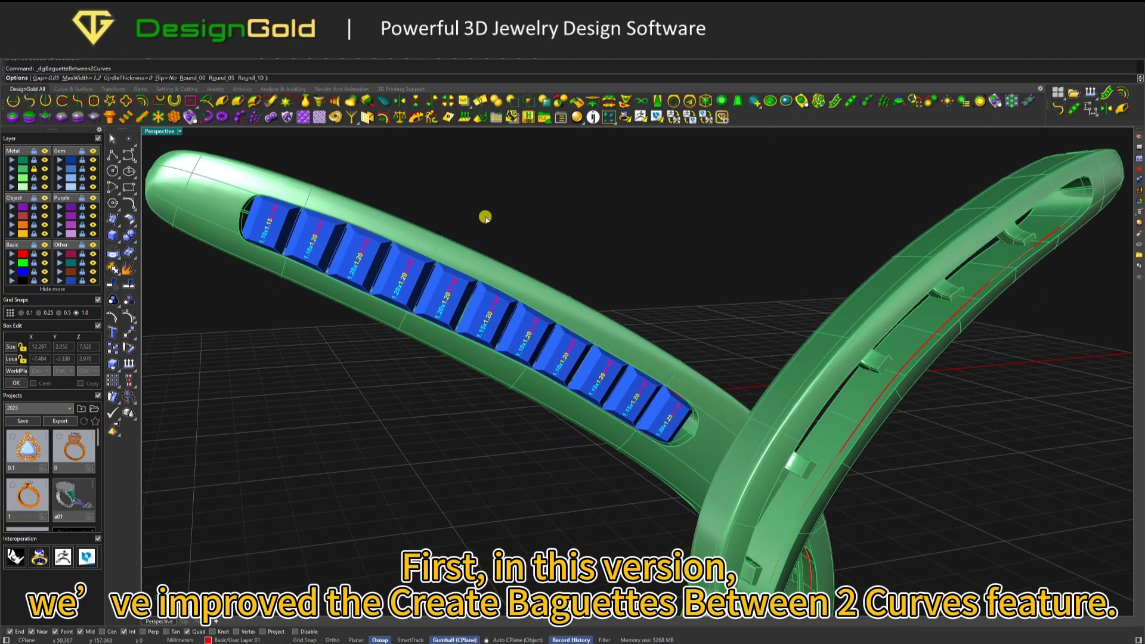
left_click(46, 81)
type(".1")
key("Return")
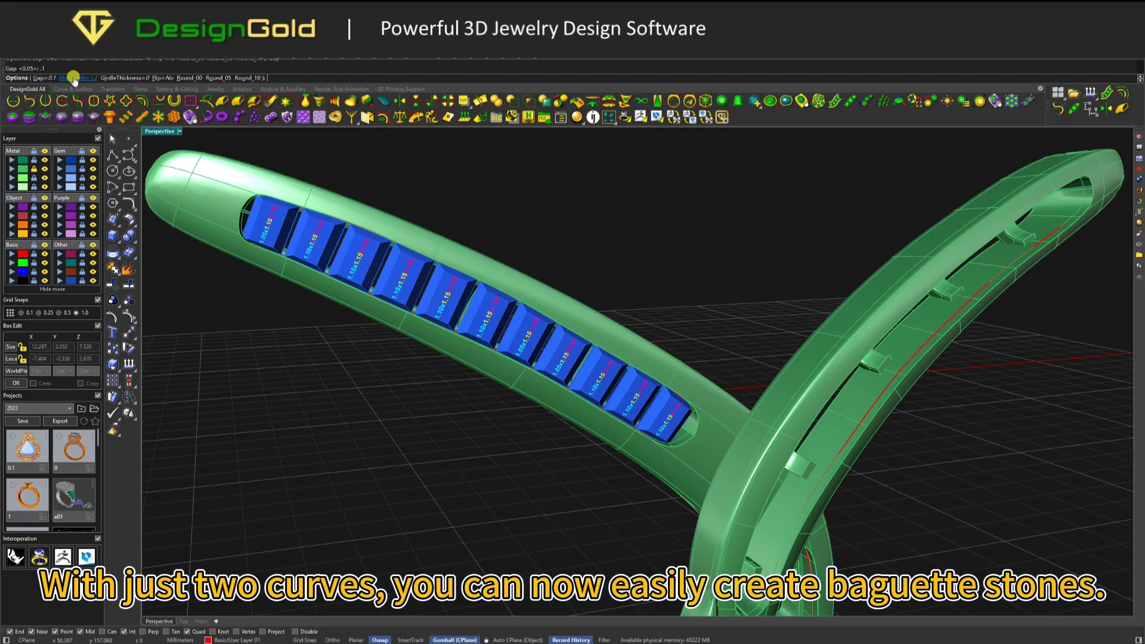
Try a maximum stone width of 1.5, and accept the baguette row with a maximum width of 2
type("1.5")
key("Return")
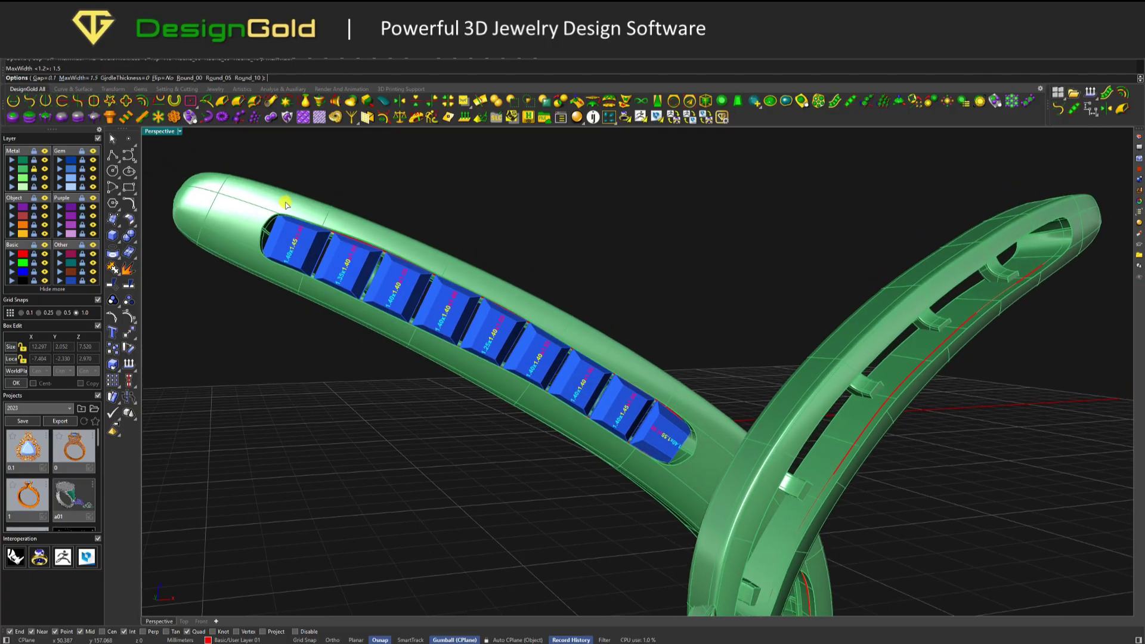
left_click(84, 79)
type("2")
key("Return")
right_click_drag(431, 254, 447, 281)
right_click(448, 281)
Select the two slot curves on the ring's second arm and create baguette stones between them
right_click_drag(715, 329, 623, 340)
left_click_drag(776, 381, 755, 265)
right_click_drag(754, 266, 689, 257)
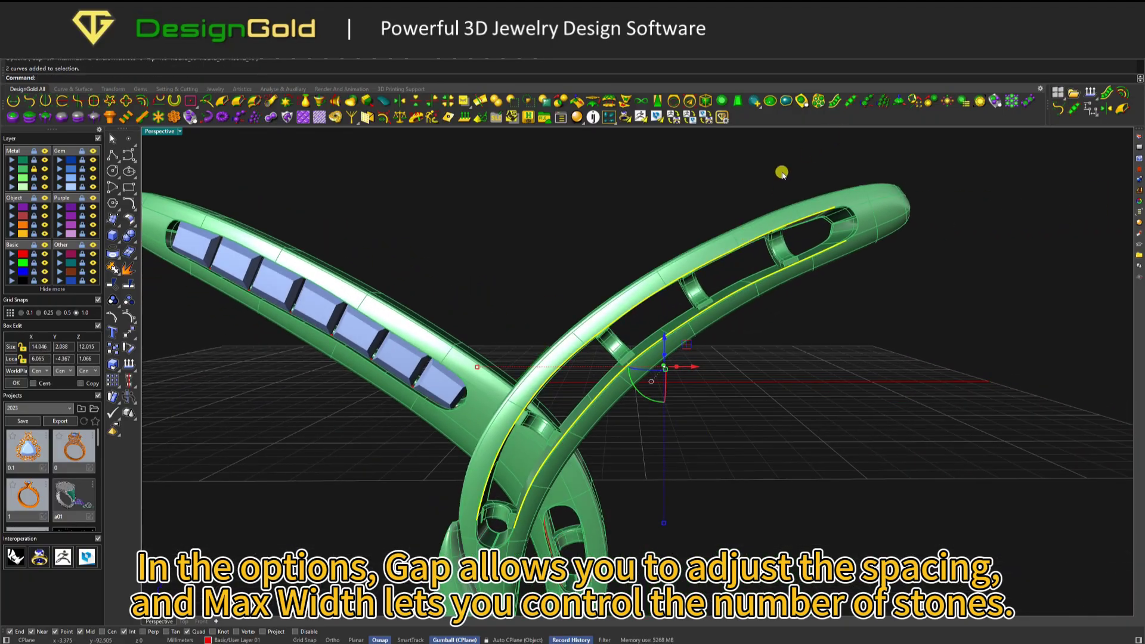
left_click(835, 103)
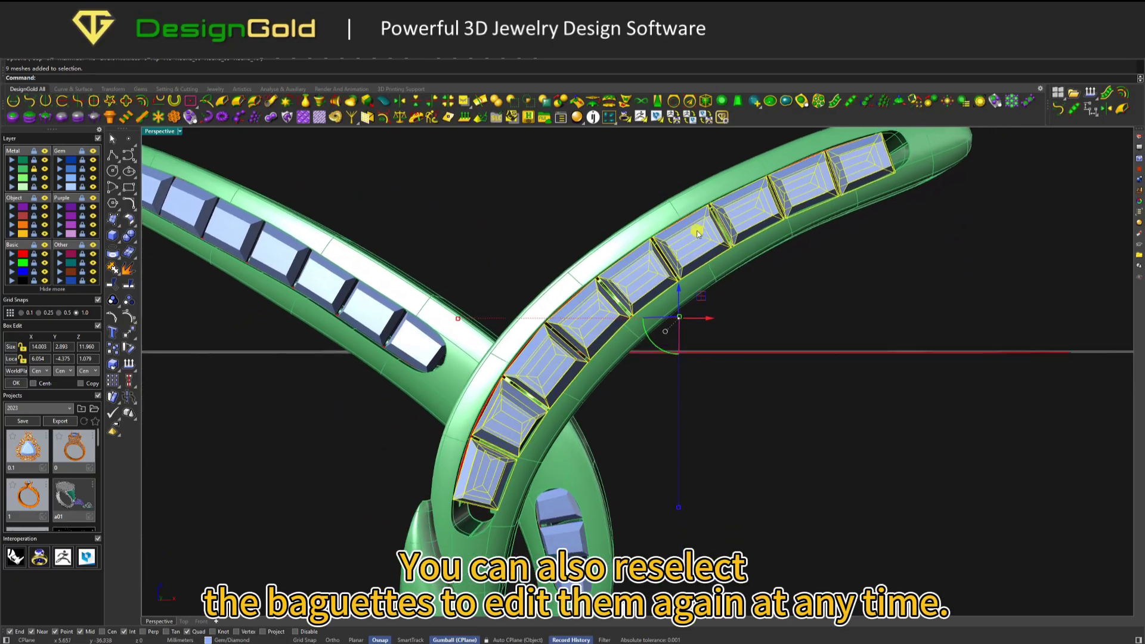
Reopen the second arm's baguette row for editing and adjust the gap between its stones
left_click(832, 104)
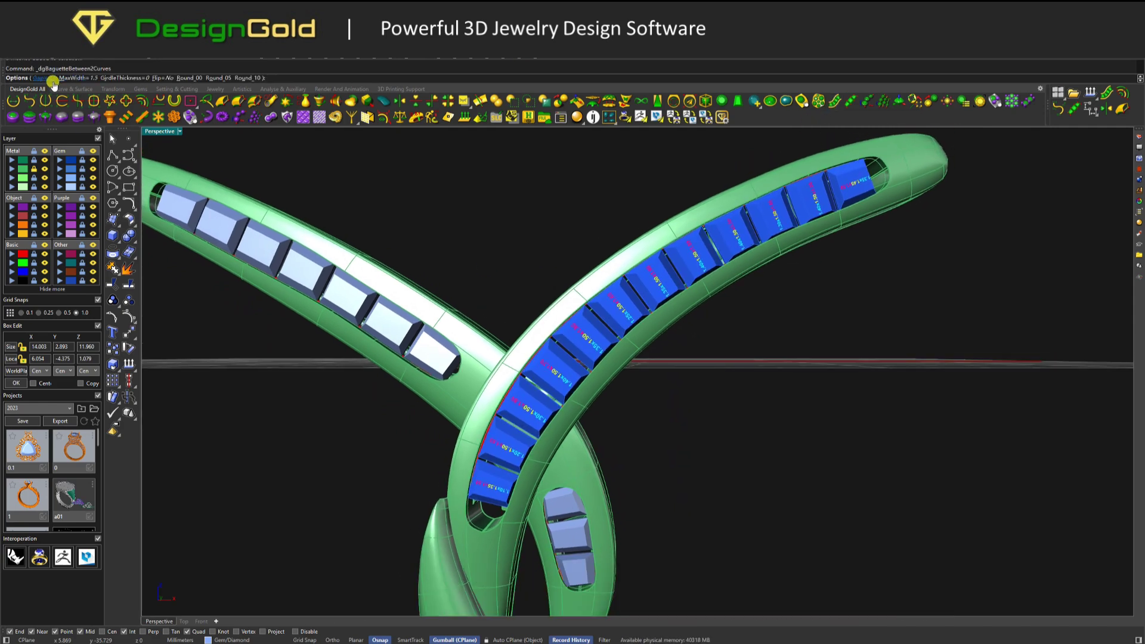
type("2")
key("Return")
right_click_drag(458, 274, 421, 261)
right_click_drag(421, 261, 422, 267)
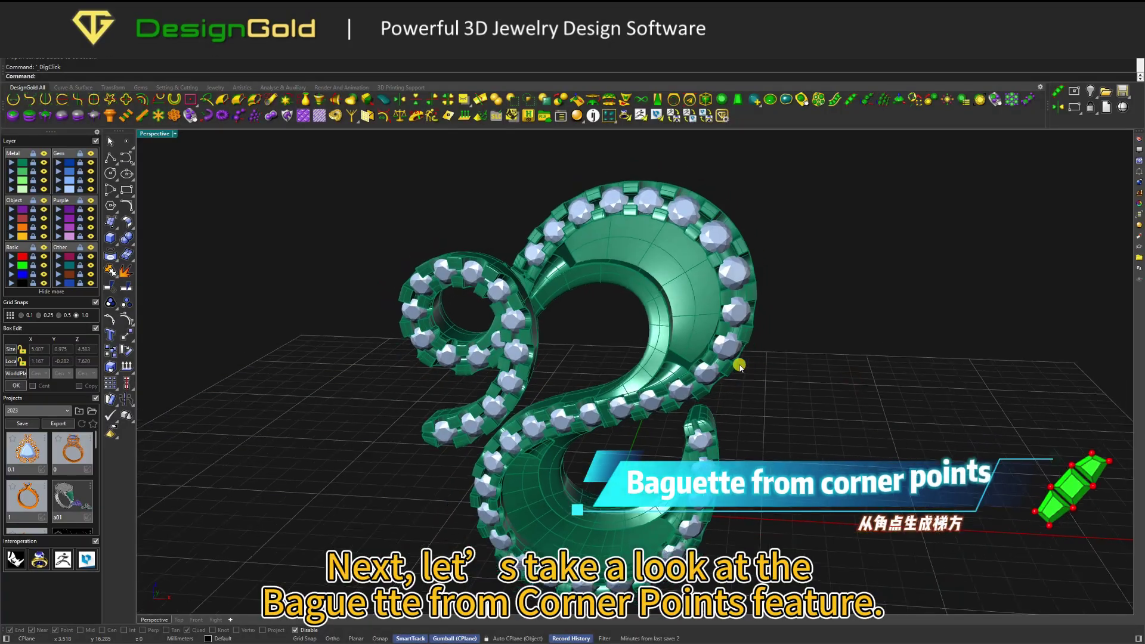
Place the first three baguettes from corner points along the pendant's upper crescent surface
right_click_drag(739, 366, 743, 366)
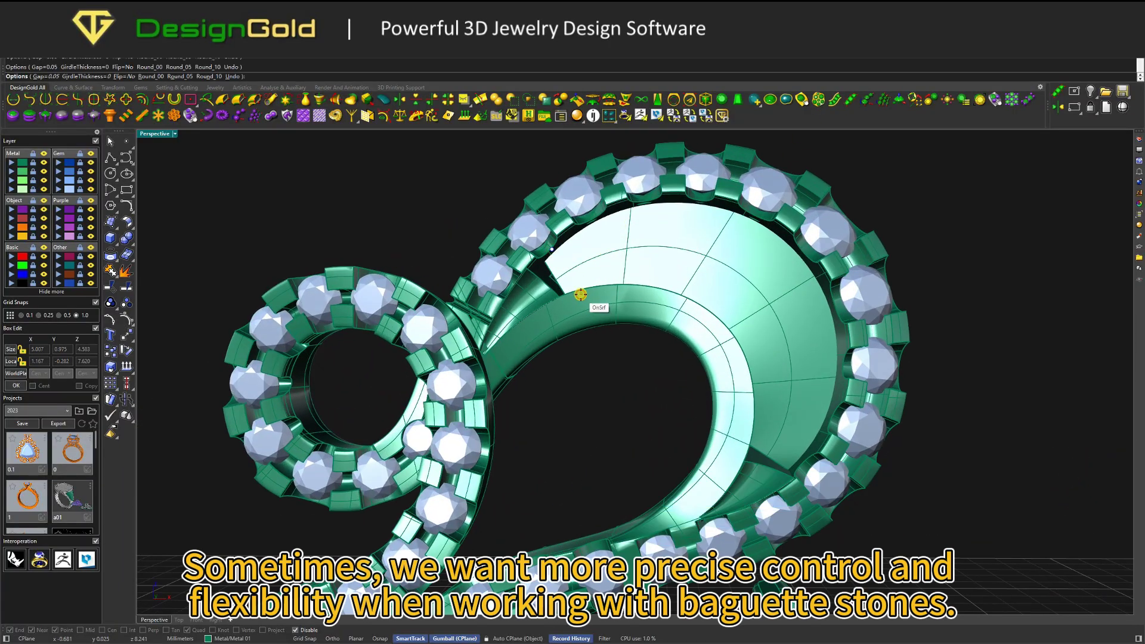
left_click(607, 215)
left_click(618, 287)
right_click_drag(618, 288, 625, 250)
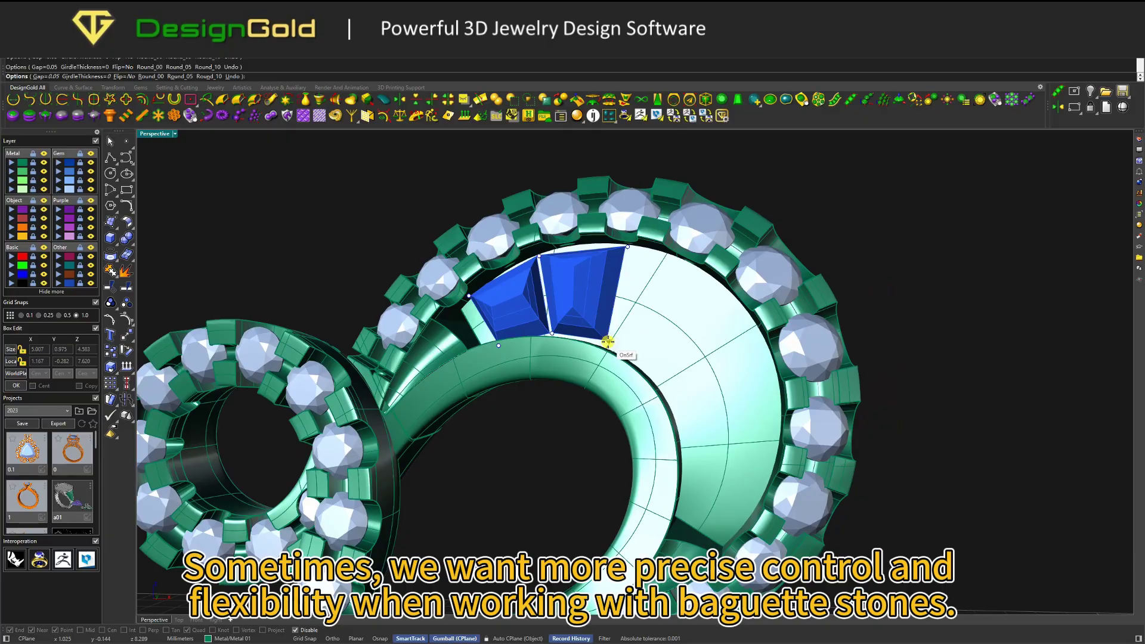
right_click_drag(608, 342, 592, 347)
right_click_drag(617, 249, 677, 266)
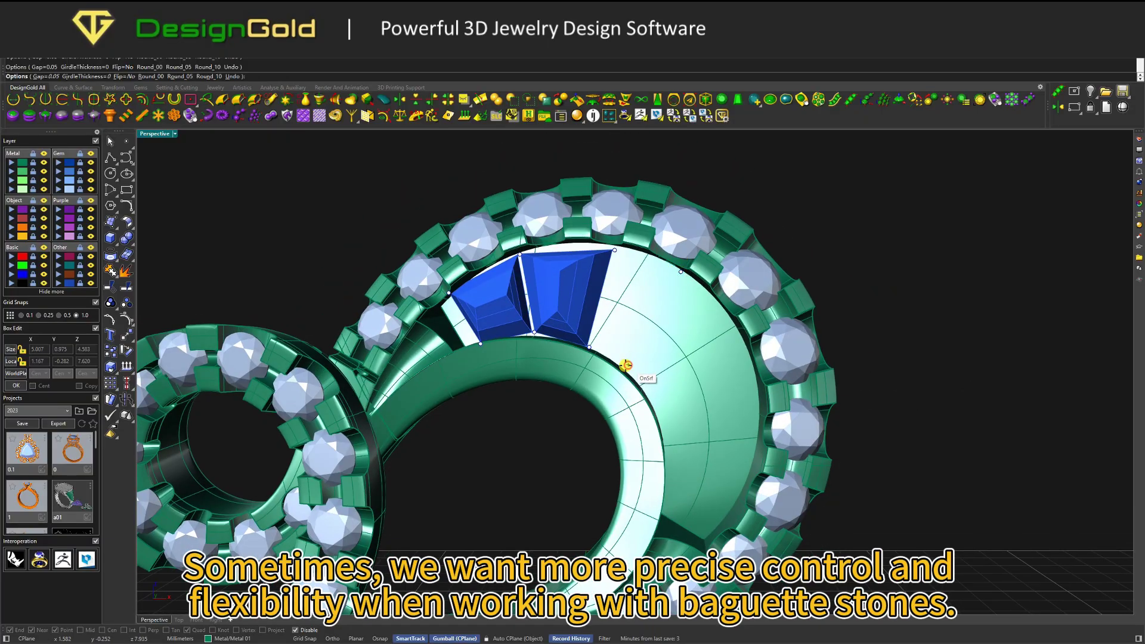
right_click_drag(626, 371, 702, 335)
scroll(700, 330, "up", 3)
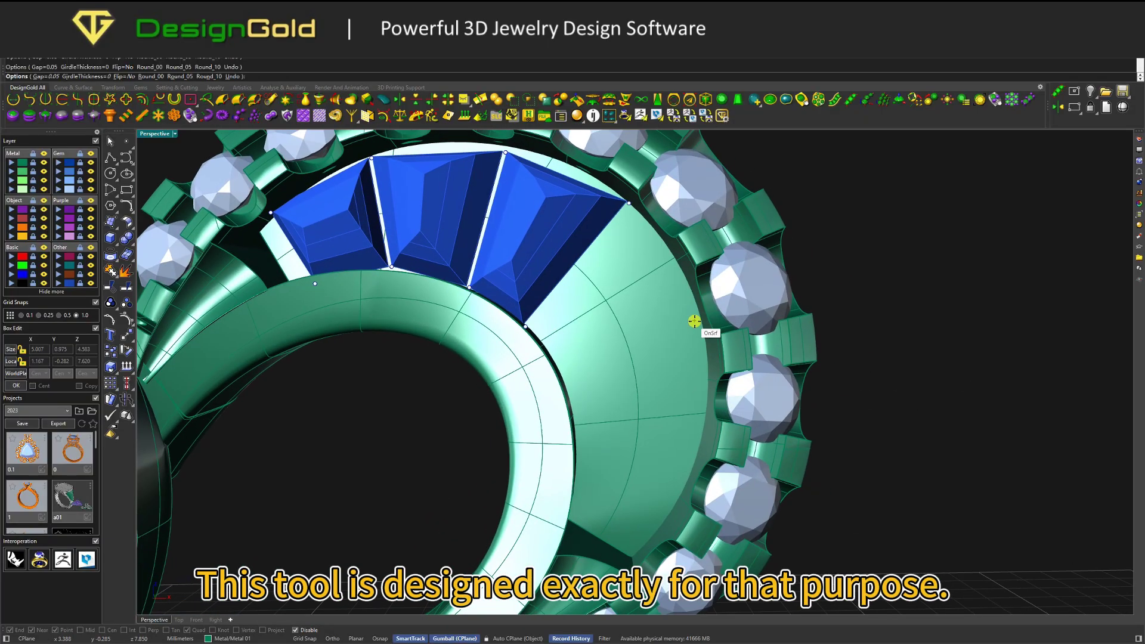
Continue the upper crescent's baguettes by picking further corner points along both edges, with Flip set to Yes
scroll(705, 340, "down", 1)
right_click_drag(674, 371, 567, 384)
scroll(650, 372, "down", 1)
left_click(132, 77)
right_click_drag(678, 404, 630, 470)
scroll(630, 472, "up", 2)
Adjust the corner points of the upper crescent's baguettes and accept the row
left_click_drag(531, 451, 521, 452)
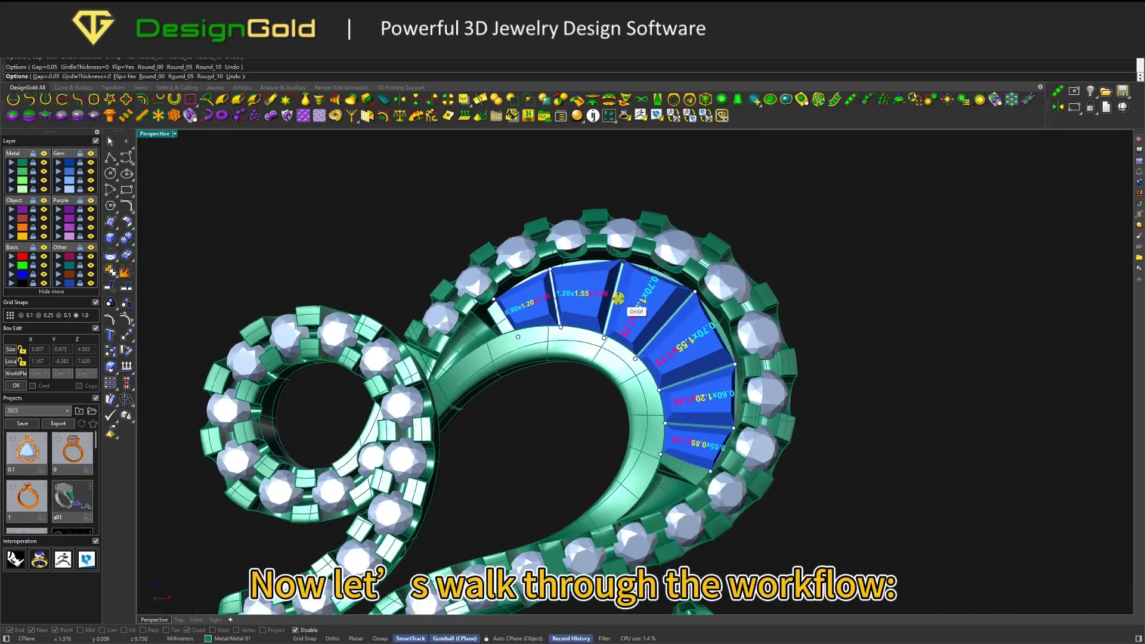
scroll(713, 495, "up", 4)
left_click_drag(706, 455, 696, 471)
scroll(680, 434, "down", 5)
key("Return")
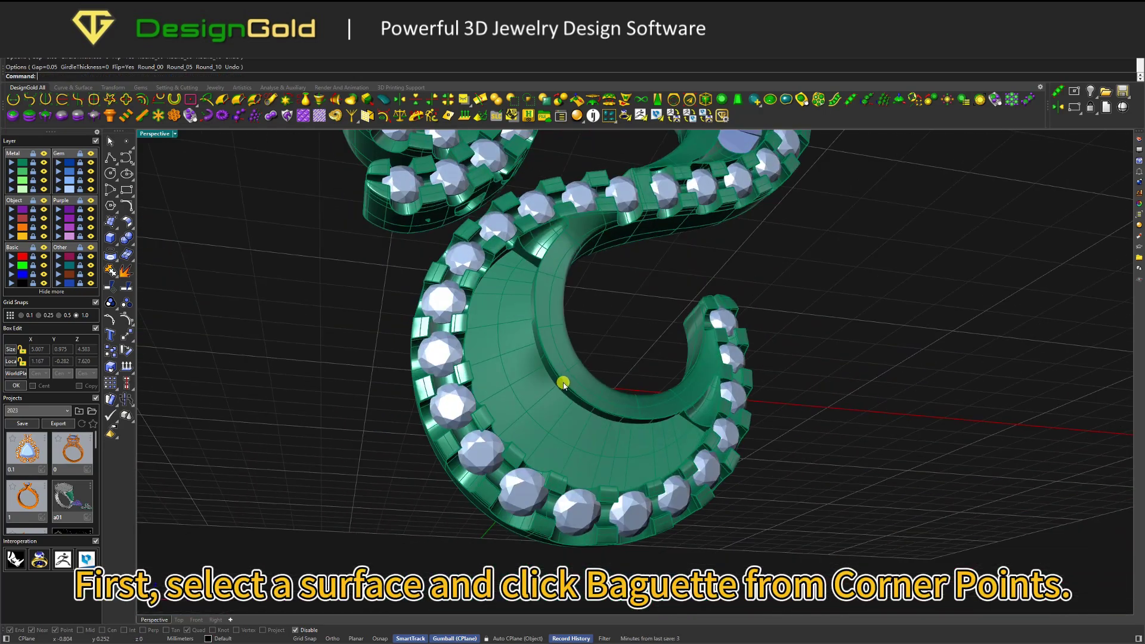
Start Baguette from Corner Points on the pendant's lower crescent surface and shape the first stone at its upper end
scroll(563, 385, "up", 4)
right_click_drag(562, 385, 524, 385)
left_click(524, 386)
left_click(851, 100)
scroll(565, 311, "up", 3)
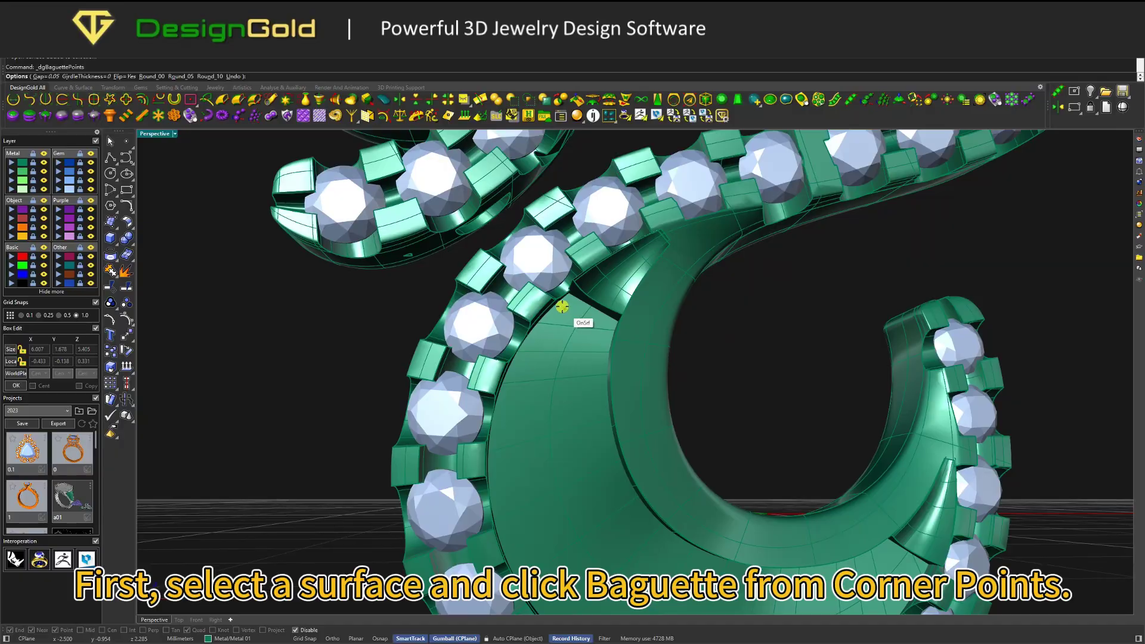
left_click(615, 336)
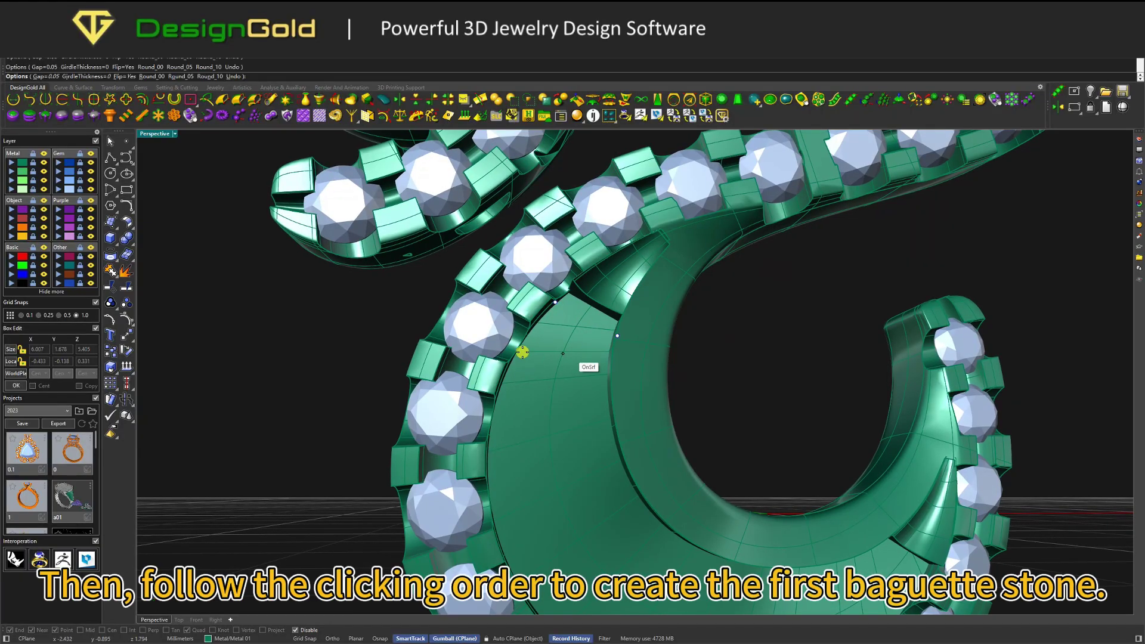
left_click(602, 411)
right_click_drag(602, 411, 592, 359)
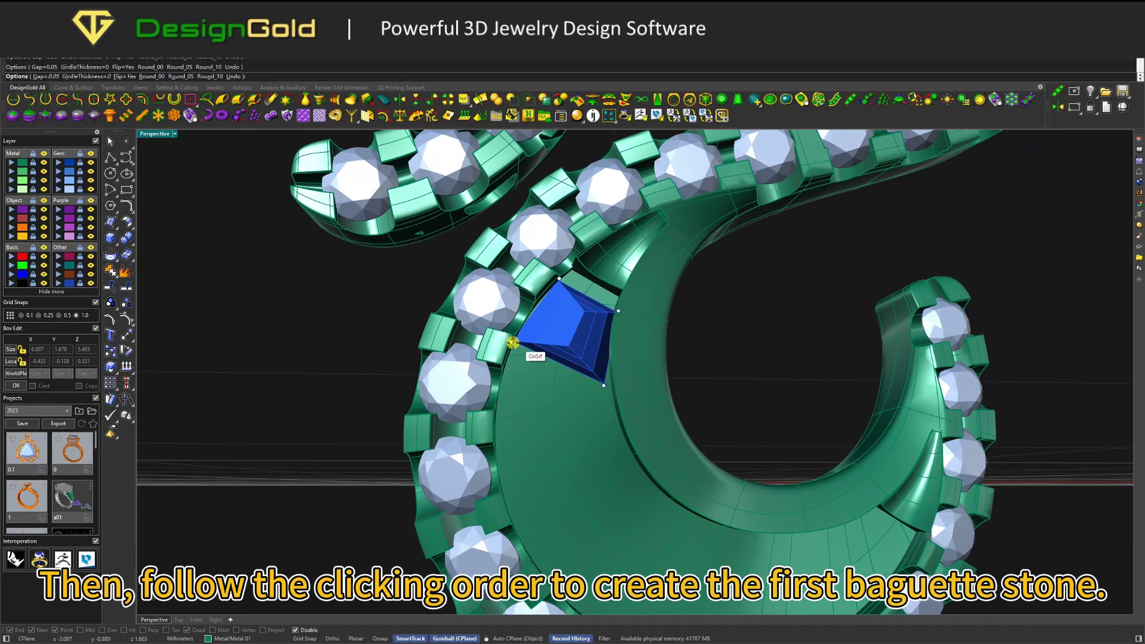
left_click_drag(608, 371, 611, 371)
right_click_drag(563, 360, 552, 310)
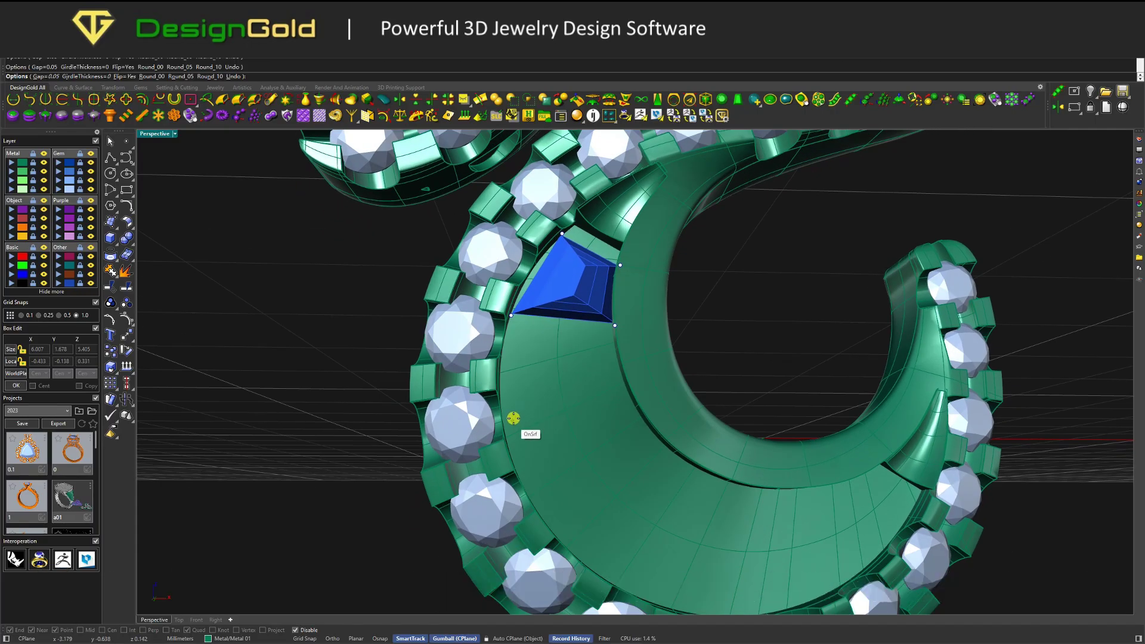
Add more baguettes down the lower crescent by picking successive corner points, and set Flip to No
left_click(624, 388)
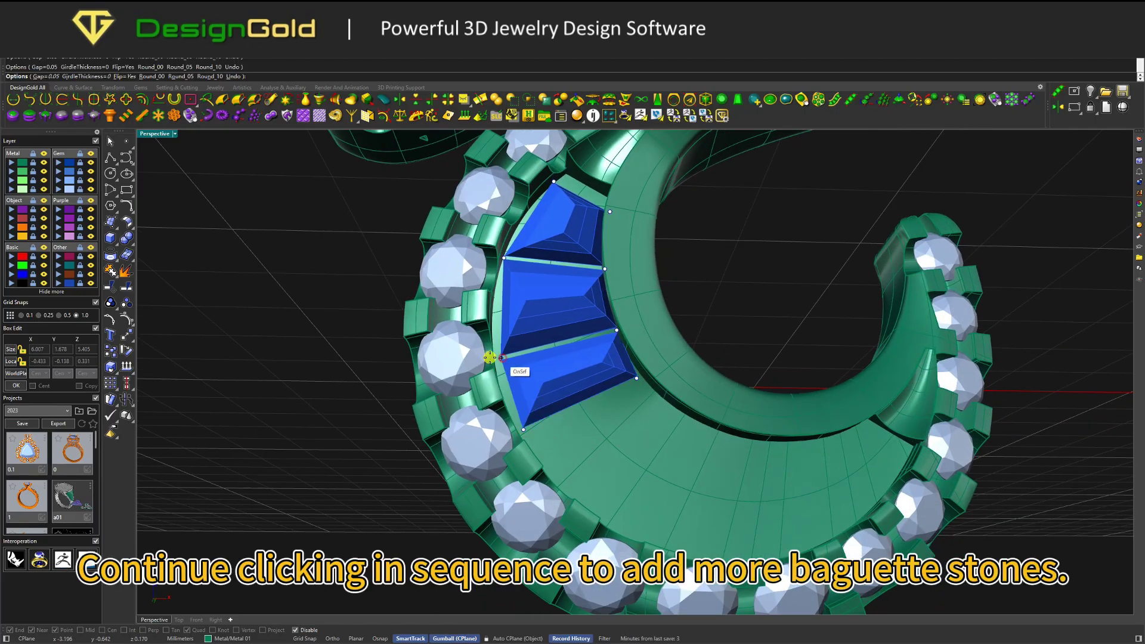
left_click(529, 448)
right_click_drag(646, 401, 657, 343)
left_click(662, 364)
mouse_move(671, 384)
right_mouse_down()
mouse_move(651, 388)
mouse_move(669, 414)
mouse_move(649, 396)
mouse_move(692, 381)
mouse_move(673, 368)
right_mouse_up()
left_click(127, 77)
Fill the rest of the lower crescent with baguettes up to its far end and accept the row
left_click(647, 385)
left_click(635, 507)
left_click(691, 470)
right_click_drag(695, 460, 668, 438)
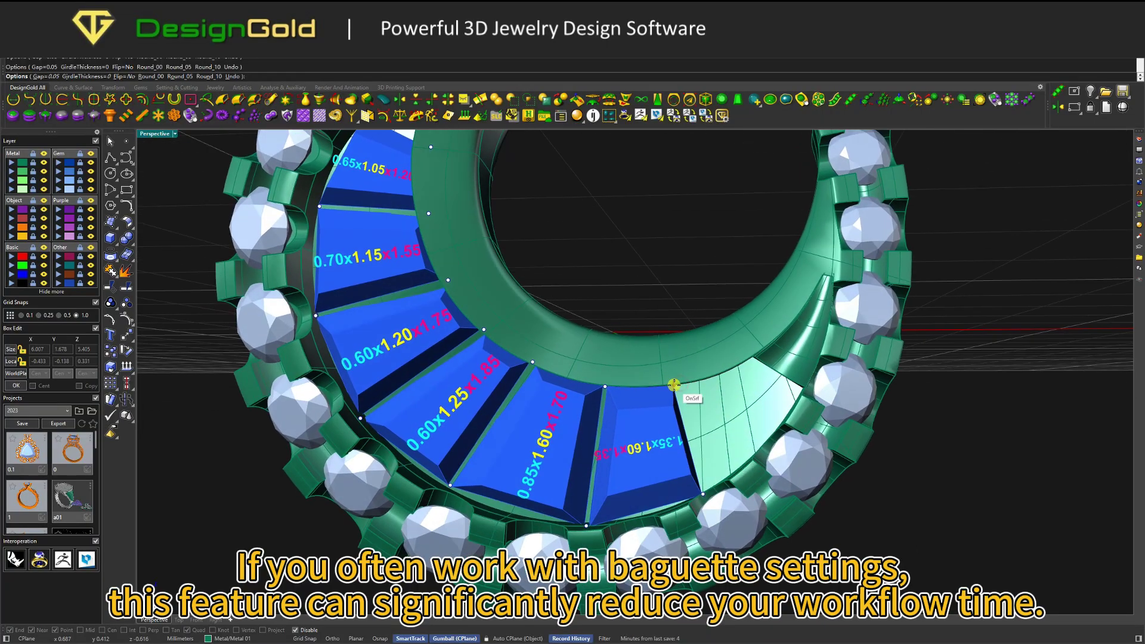
right_click_drag(673, 384, 698, 373)
right_click_drag(753, 412, 694, 382)
left_click(732, 424)
scroll(669, 360, "down", 5)
right_click_drag(626, 355, 659, 373)
scroll(669, 360, "down", 5)
right_click(669, 359)
Reopen the lower crescent's baguettes for editing, reposition the corner points between the upper stones, and accept the changes
left_click(587, 472)
right_click_drag(587, 473, 596, 494)
scroll(589, 477, "up", 2)
left_click(850, 99)
scroll(599, 373, "up", 2)
scroll(599, 372, "up", 3)
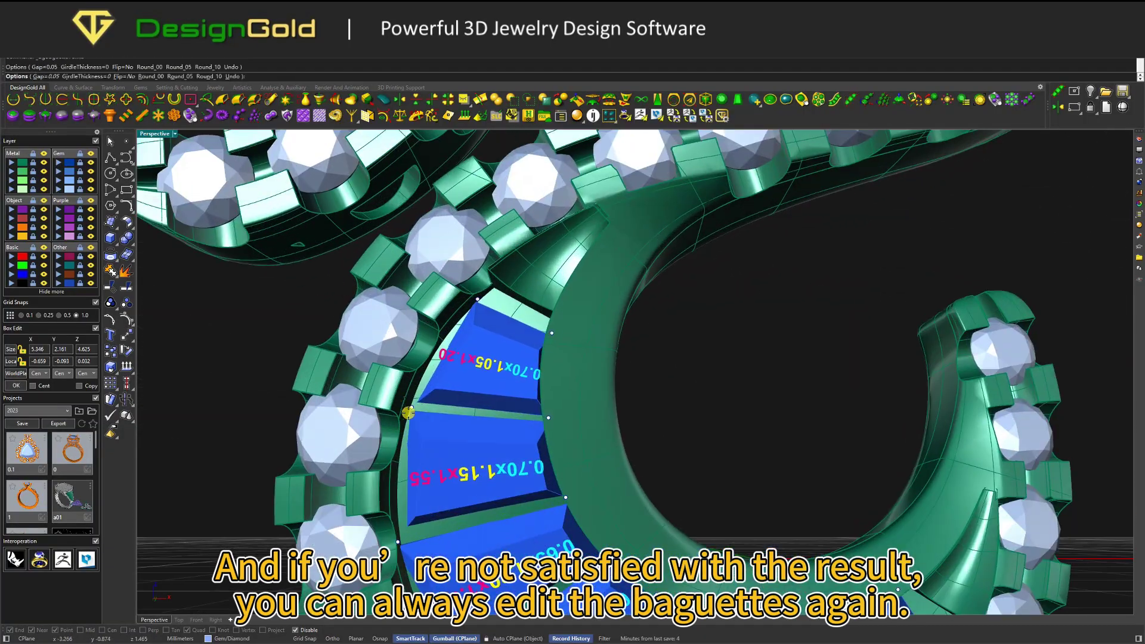
right_click_drag(417, 531, 483, 421, "shift")
left_click_drag(463, 428, 455, 433)
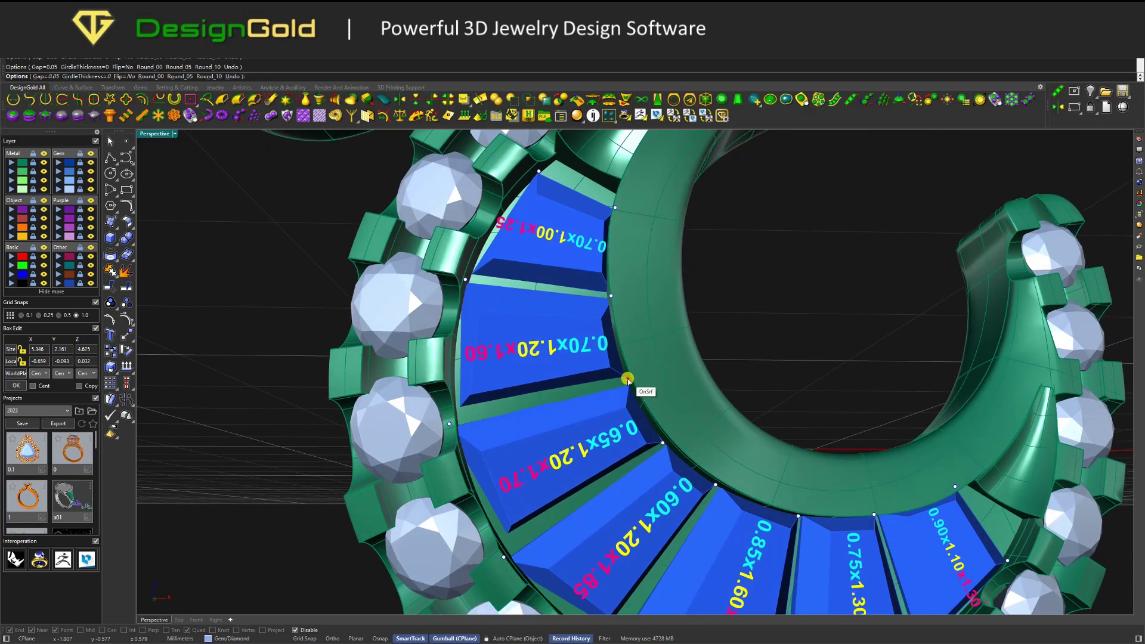
left_click_drag(630, 390, 628, 387)
right_click_drag(630, 398, 688, 478)
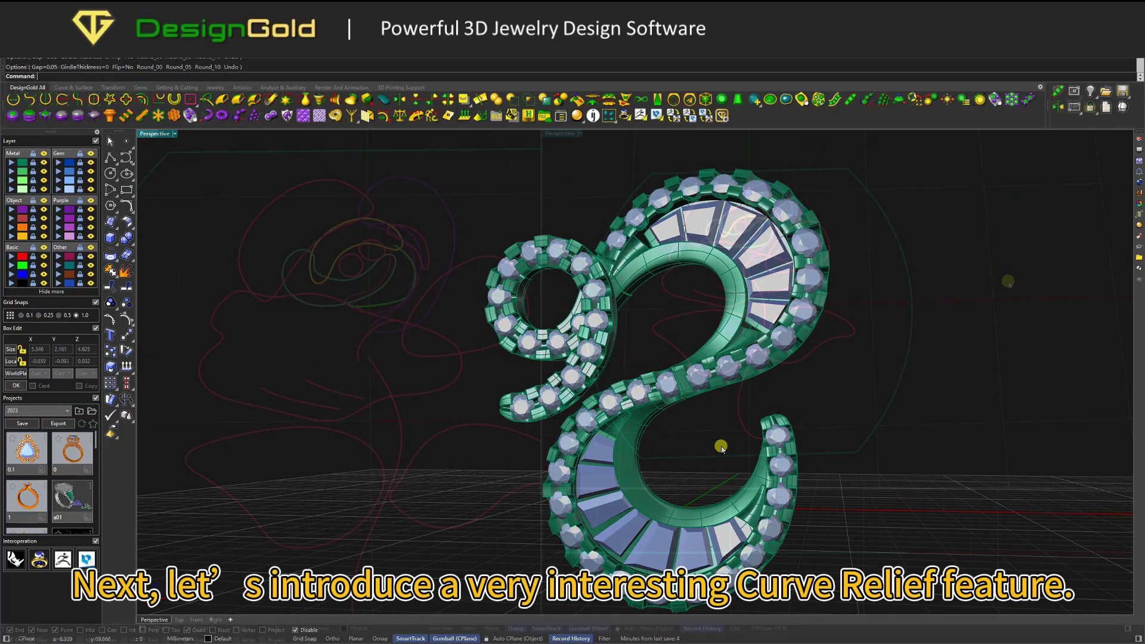
Start a curve emboss from the outer outline, adding the rose's outer petals as two filled layers with heights of roughly 0.4 and 0.5
left_click(289, 115)
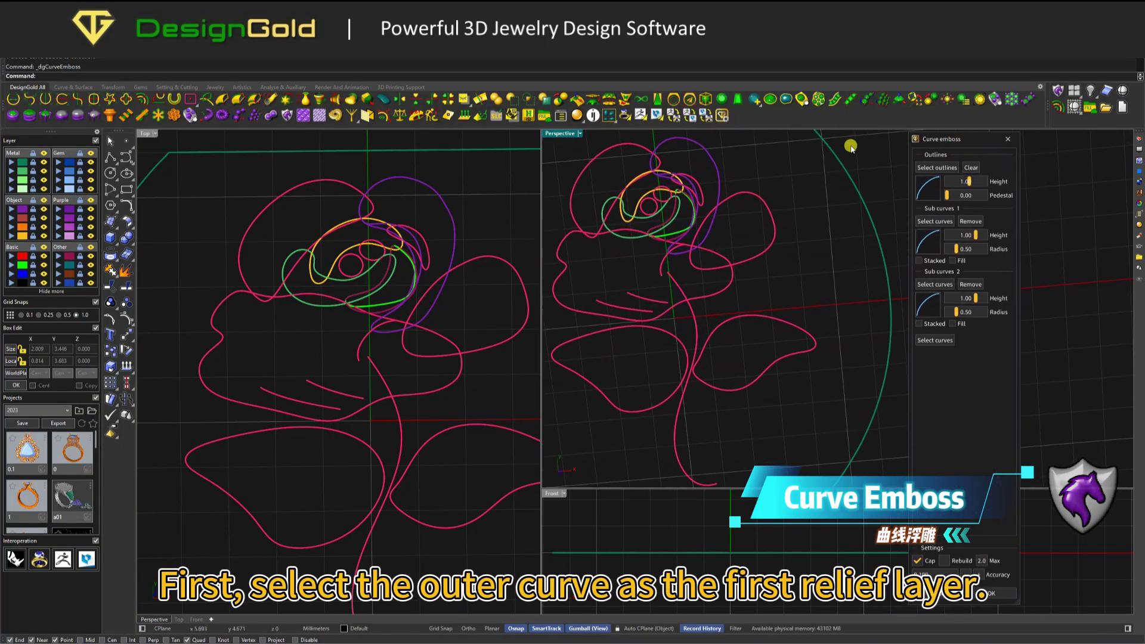
left_click(849, 191)
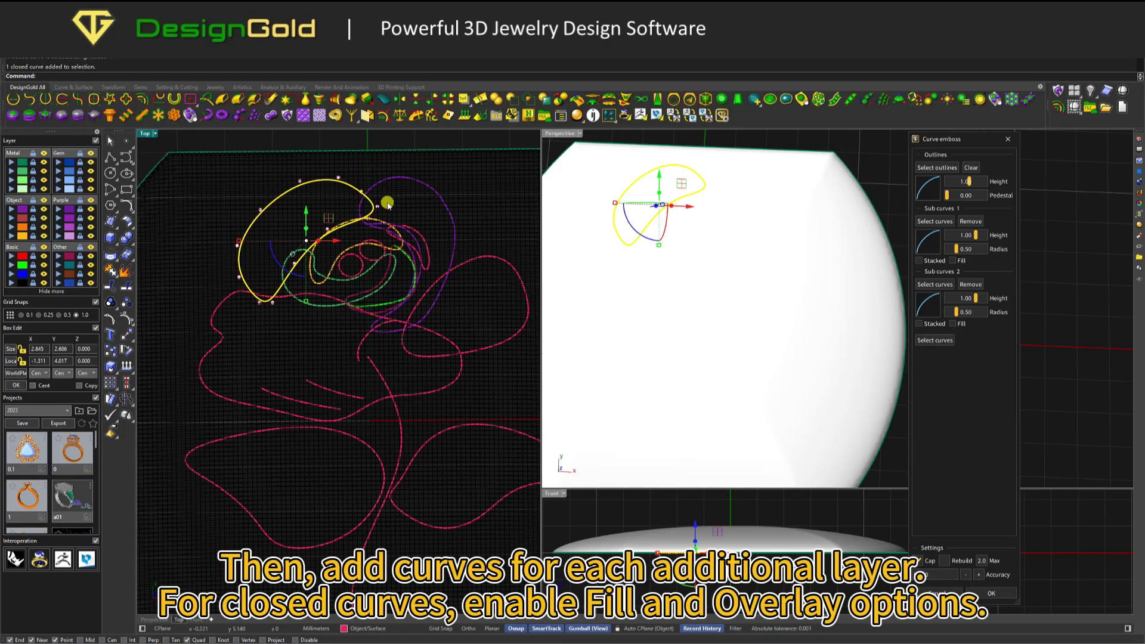
left_click(420, 228)
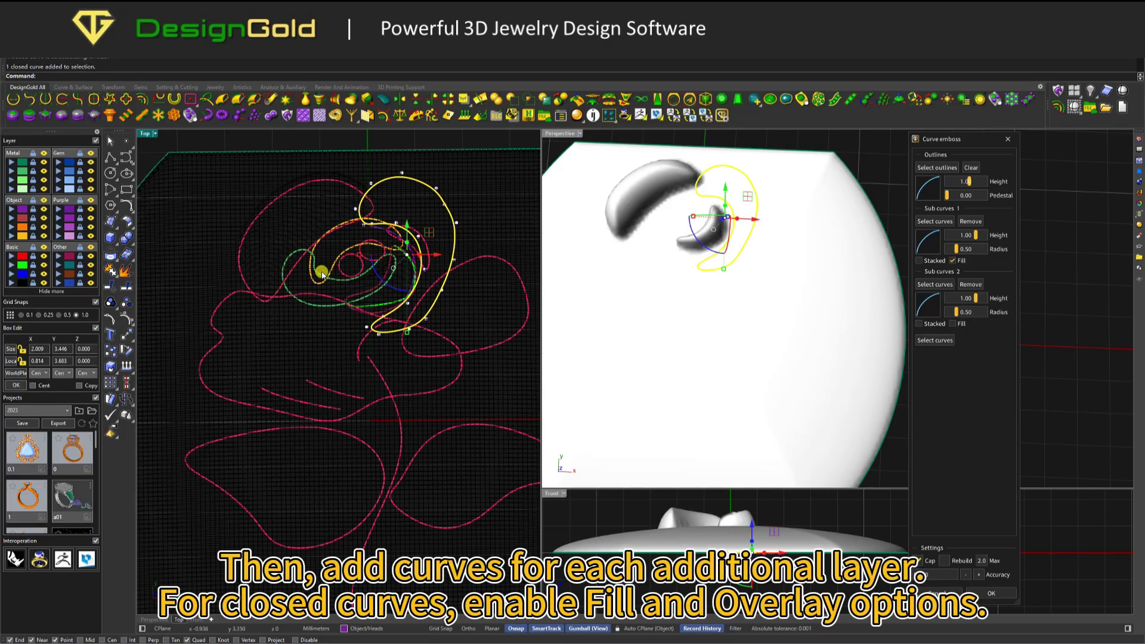
left_click(954, 324)
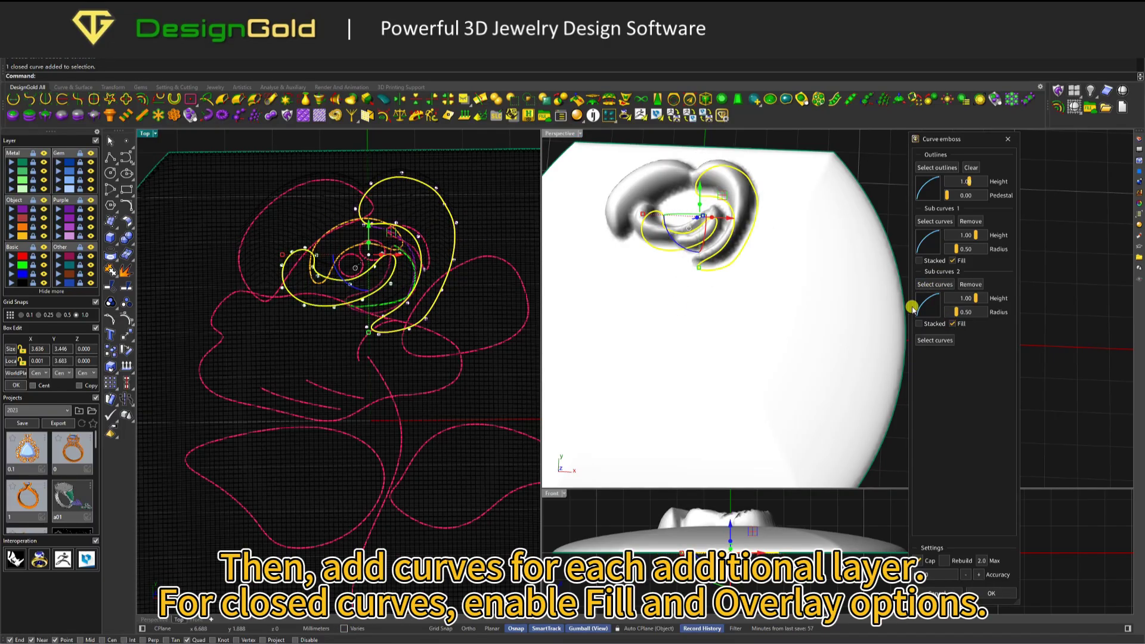
left_click_drag(976, 238, 970, 236)
left_click_drag(975, 298, 972, 300)
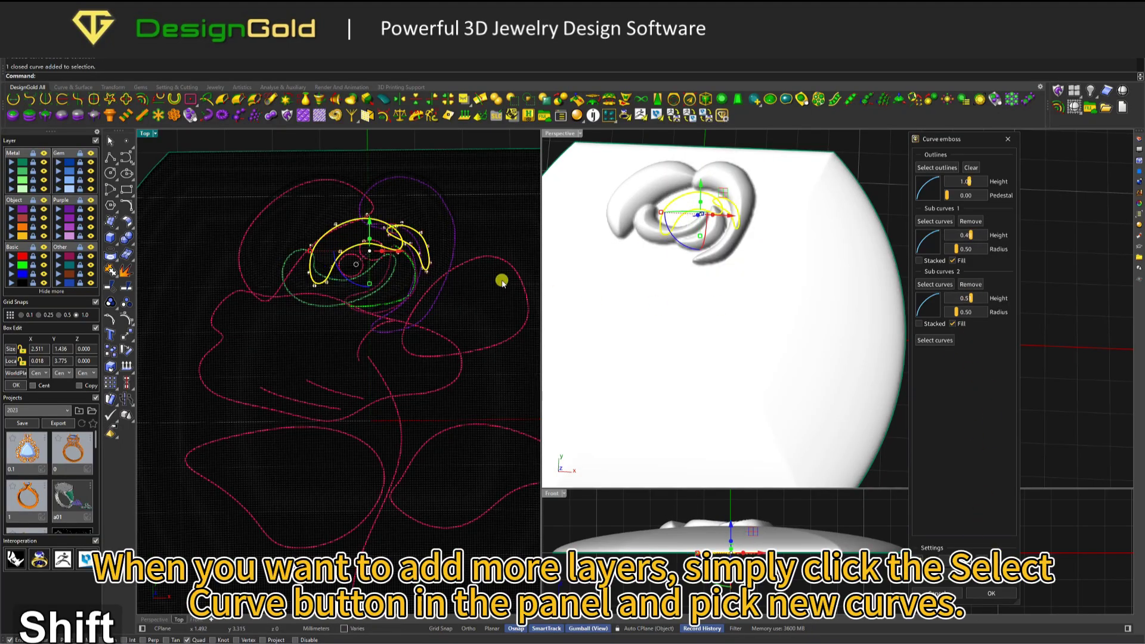
Add the rose's inner petal curves and its two small centre circles as separate filled emboss layers
left_click(932, 341)
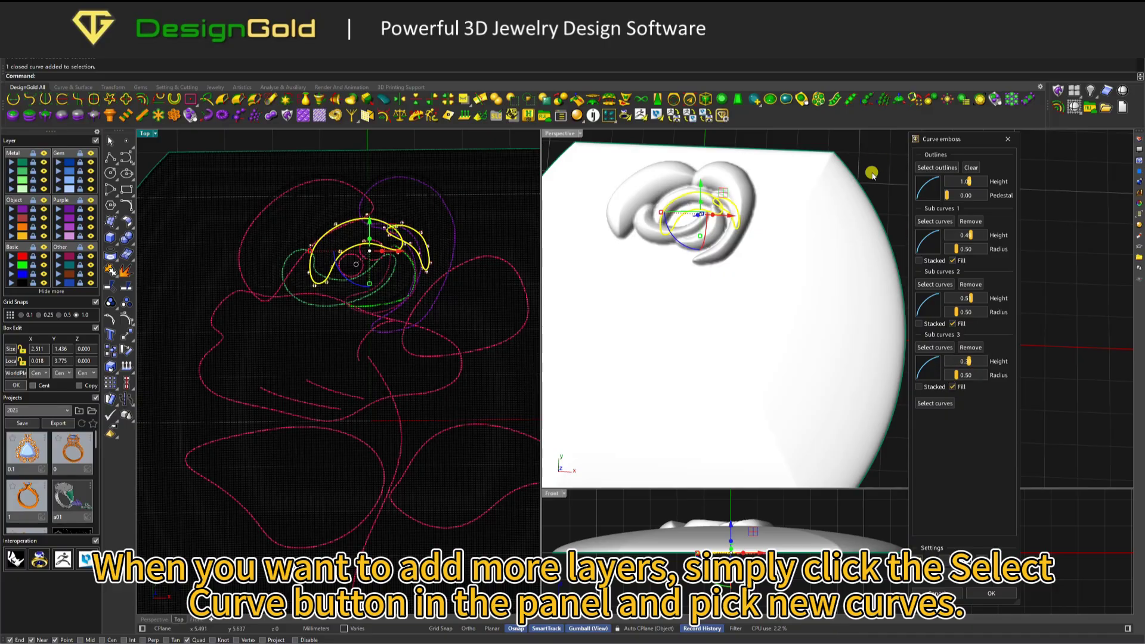
left_click(934, 403)
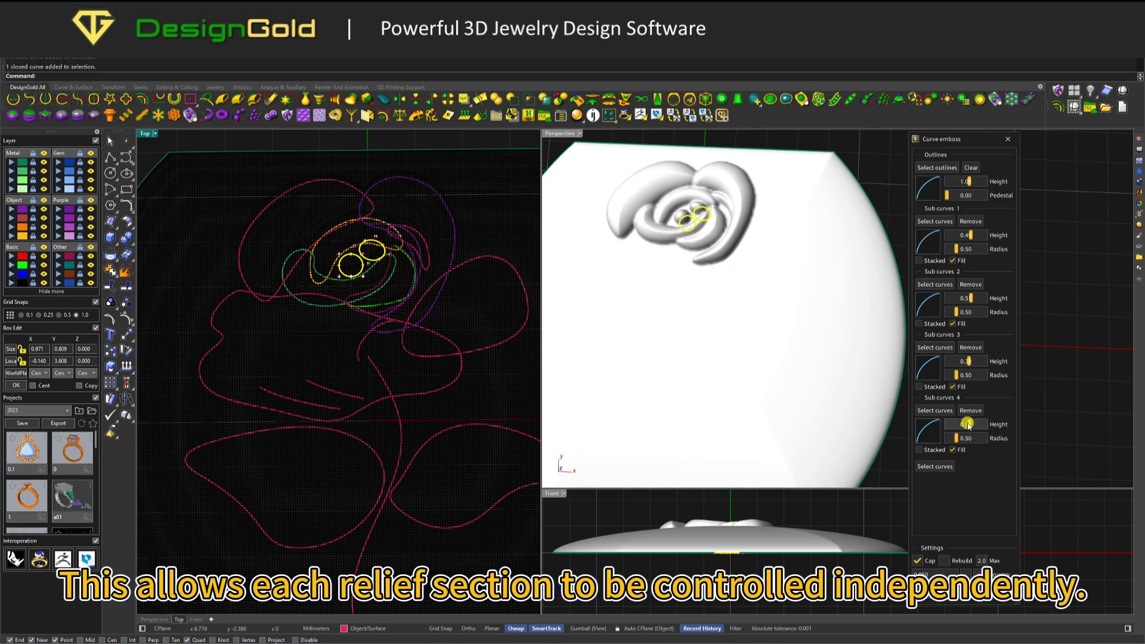
Add the large closed curve below the rose as a filled emboss layer and reduce its height to roughly 0.5
left_click(440, 335)
left_click(934, 466)
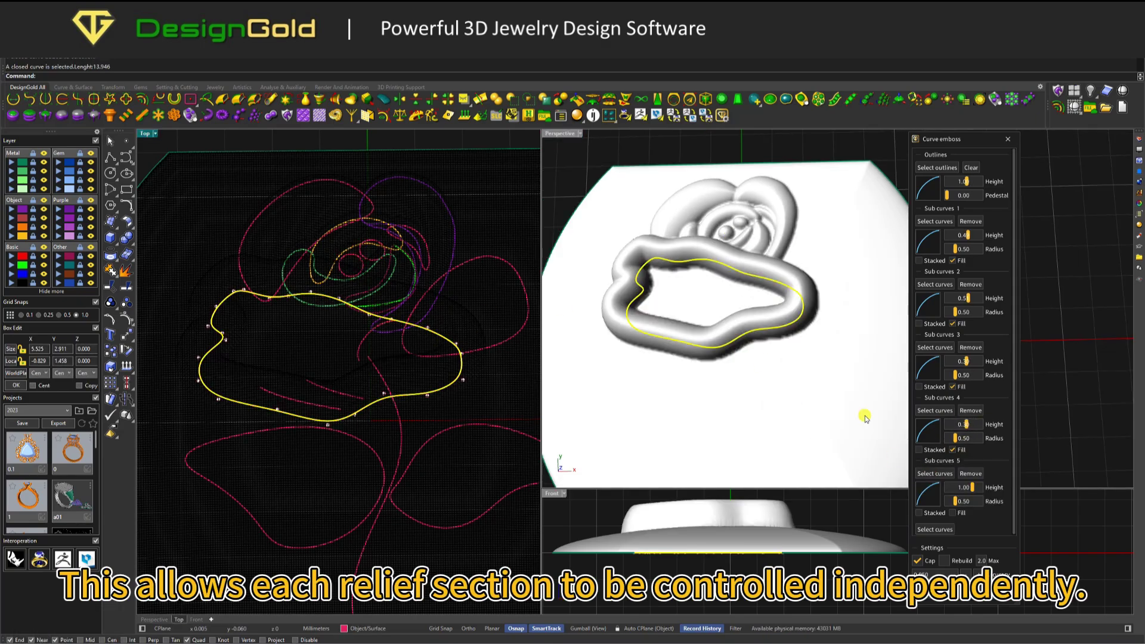
left_click(952, 513)
left_click_drag(971, 487, 967, 487)
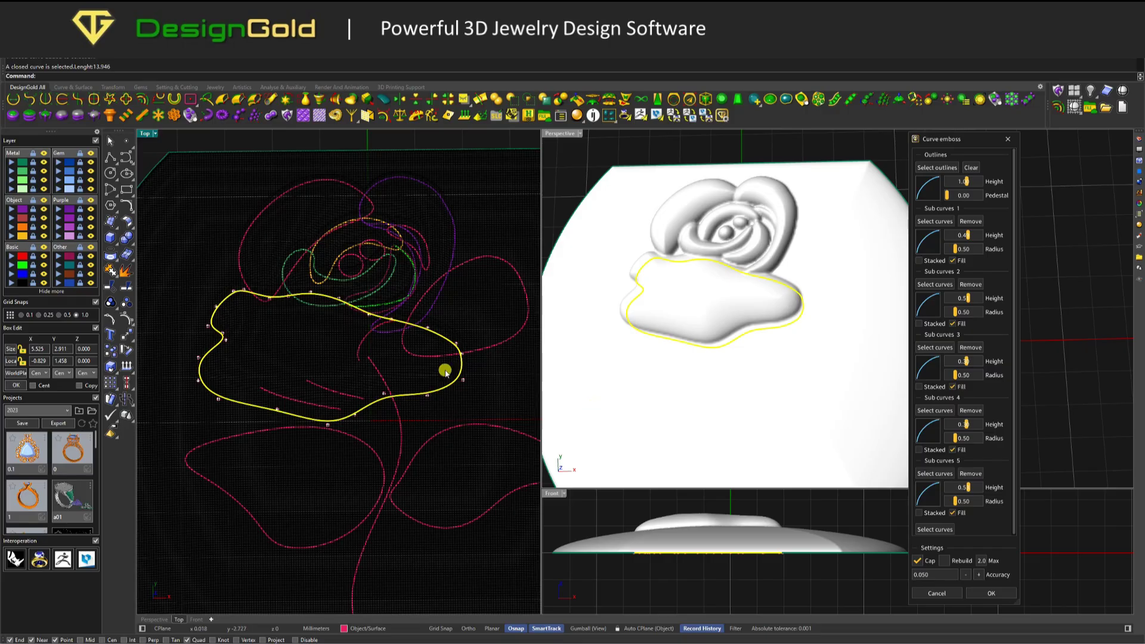
Add the three open detail lines on the large lower shape as a stacked, filled layer with height 0.31 and radius 0.11
left_click(353, 345)
left_click(358, 350, "shift")
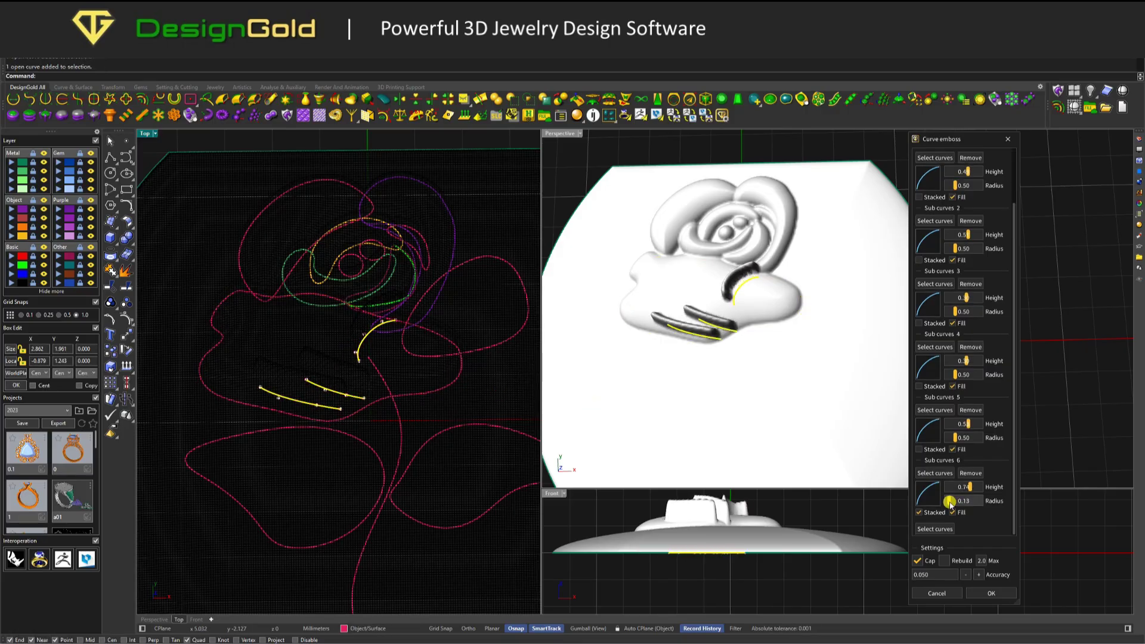
left_click_drag(969, 487, 958, 489)
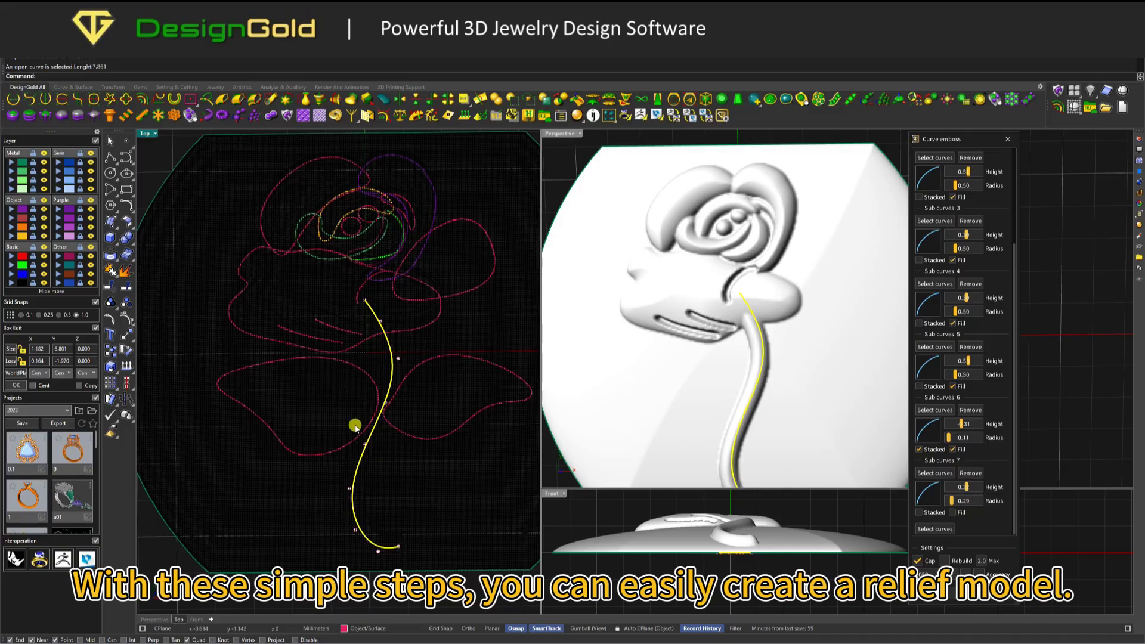
Add the two leaf curves beside the stem as a filled emboss layer and reduce its height to roughly 0.3
left_click(369, 428, "shift")
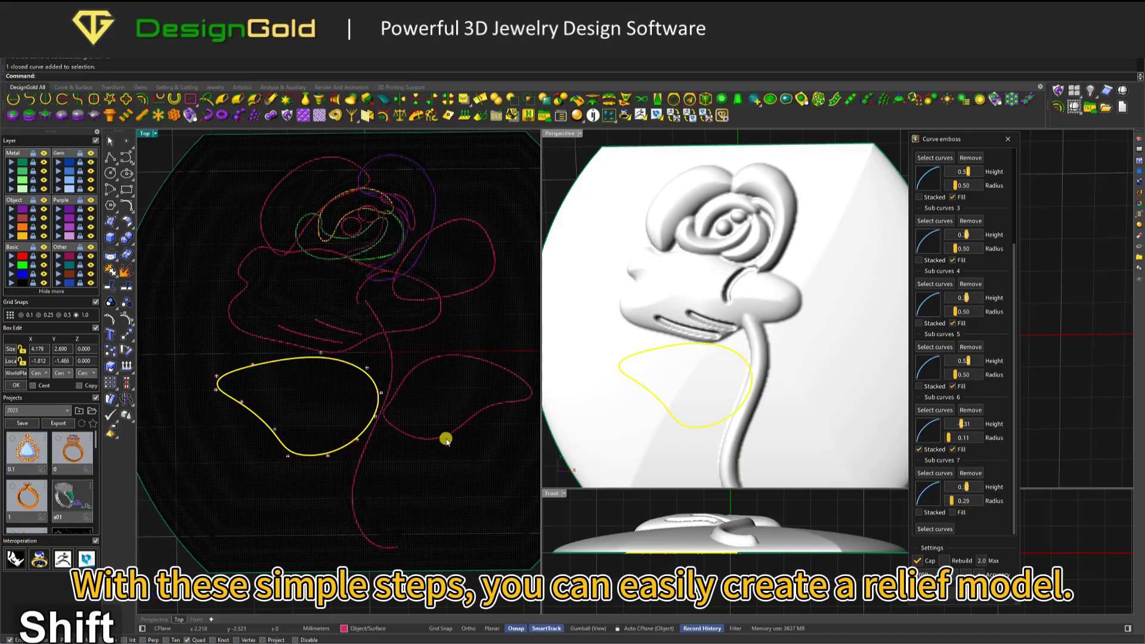
left_click(935, 529)
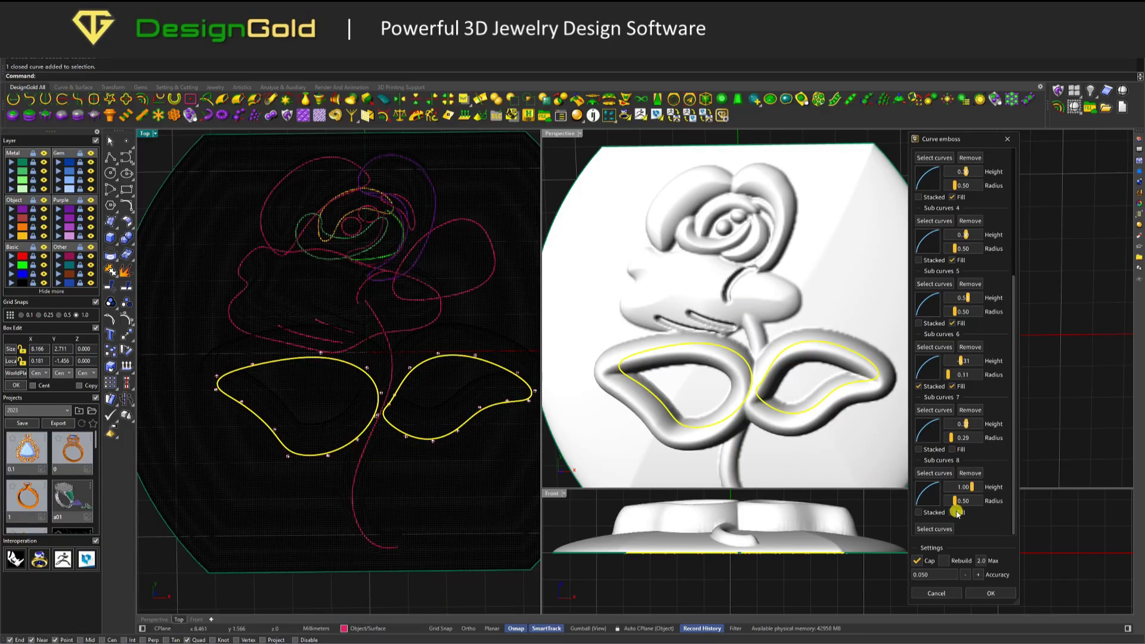
left_click_drag(968, 489, 963, 488)
right_click_drag(787, 393, 739, 382)
scroll(737, 286, "down", 5)
Add the closed petal curve to the right of the rose as a filled emboss layer with a height of roughly 0.4
left_click(889, 306)
scroll(729, 285, "up", 4)
left_click(480, 227)
left_click(934, 529)
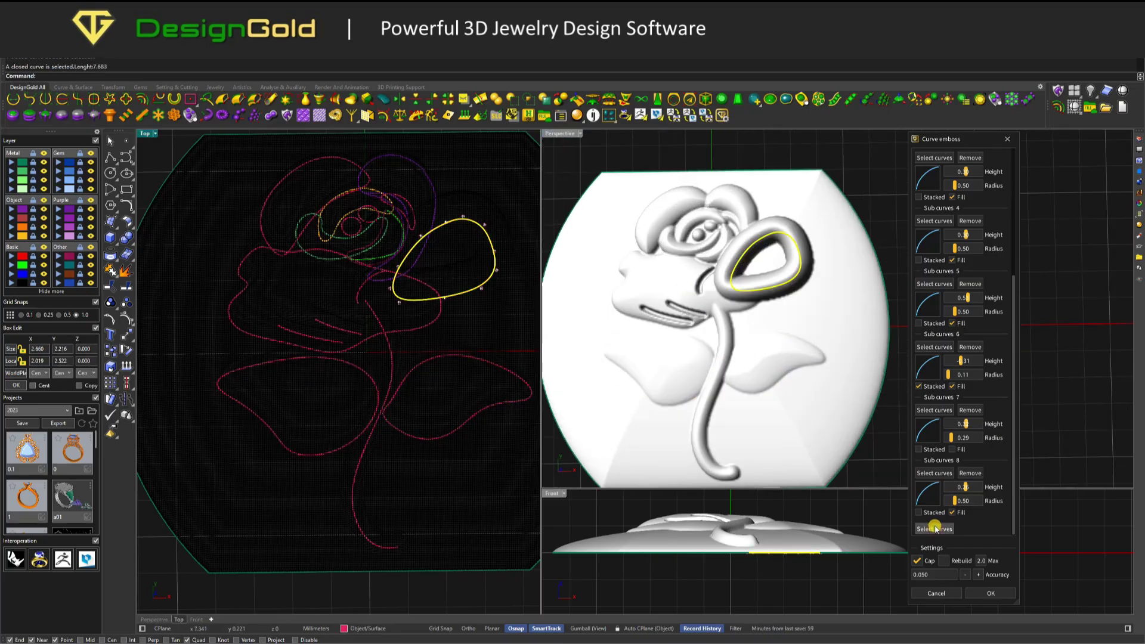
left_click(952, 512)
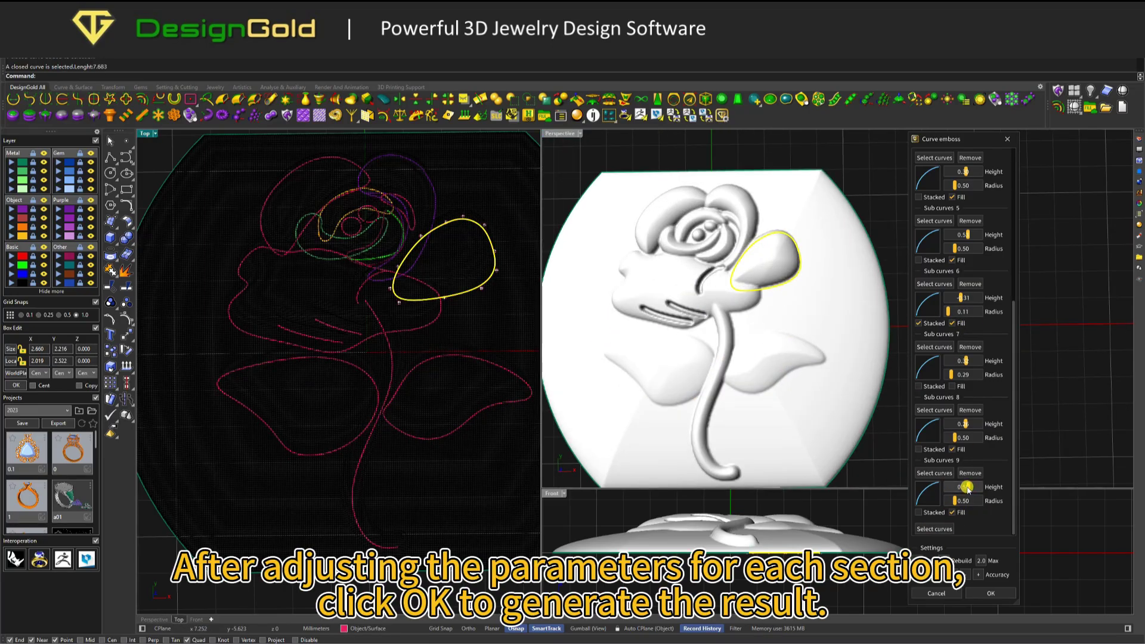
left_click_drag(966, 488, 966, 488)
left_click(876, 417)
right_click_drag(858, 411, 835, 382)
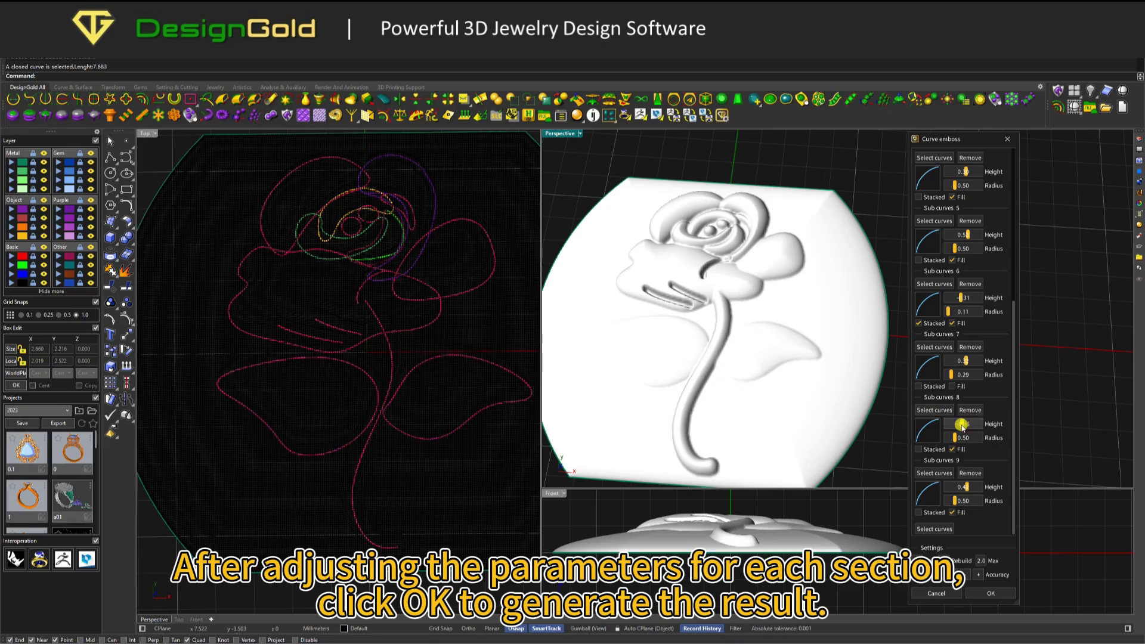
Raise the leaf layer's height to roughly 0.5 and generate the rose relief
left_click_drag(964, 424, 967, 425)
right_click_drag(818, 403, 833, 416)
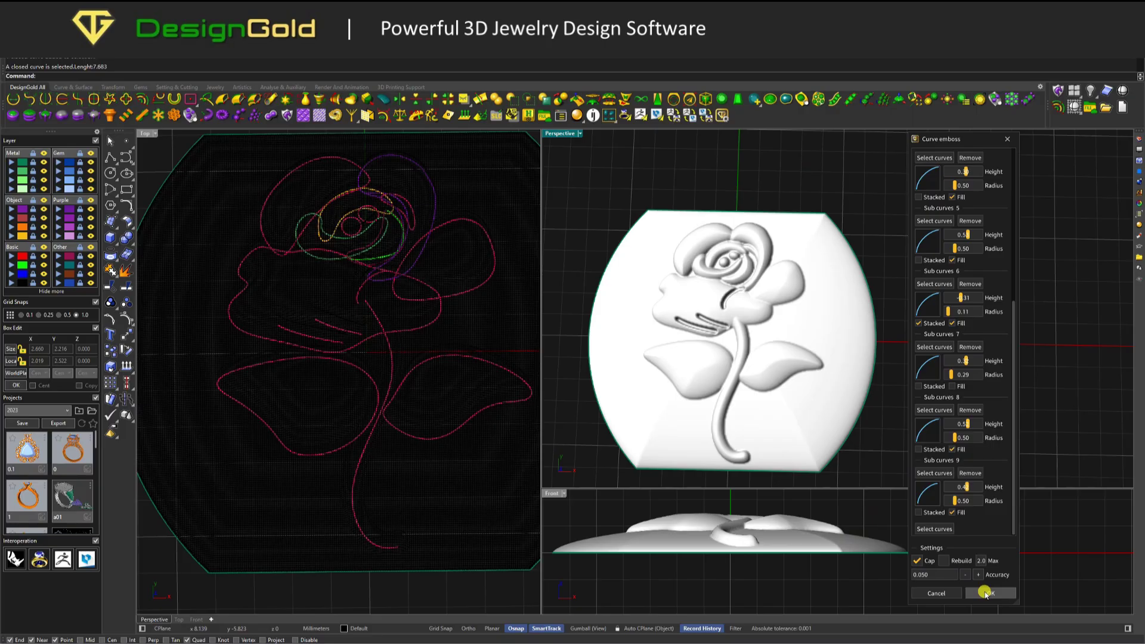
left_click(990, 593)
left_click(871, 344)
key("Escape")
scroll(872, 344, "down", 4)
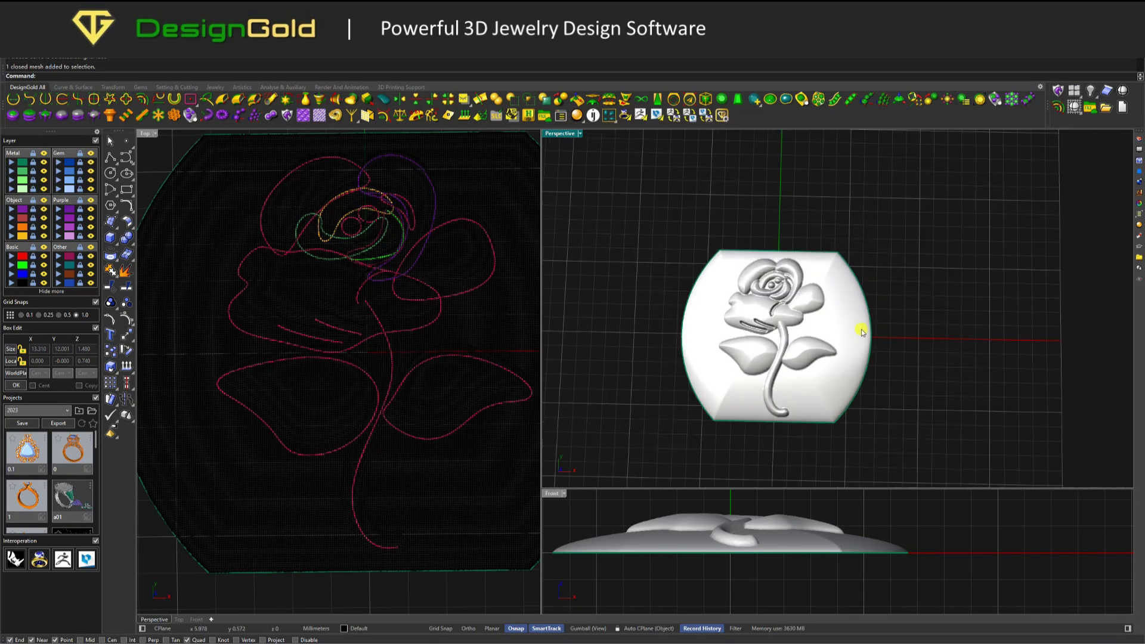
right_click_drag(864, 329, 824, 294)
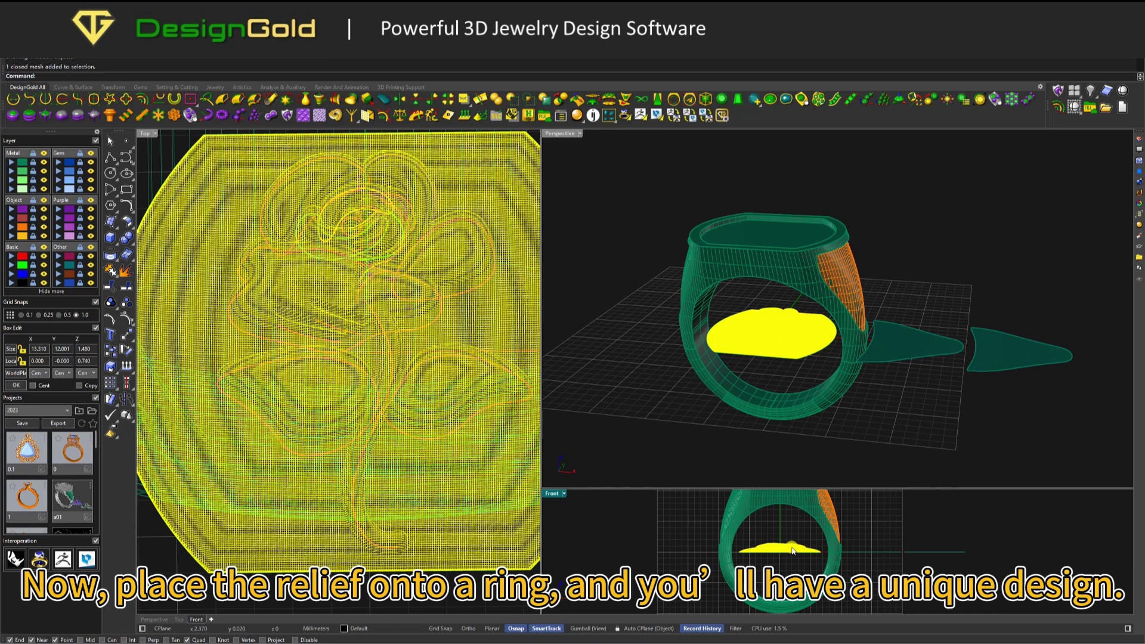
Move the rose relief straight up from the ring's centre to the flat top of the signet ring
right_click_drag(793, 551, 782, 595)
key("g")
key("space")
scroll(805, 548, "down", 4)
left_click_drag(777, 536, 778, 493)
right_click_drag(720, 296, 722, 352)
key("Escape")
Lower the relief slightly so that it sits inside the ring's top frame
scroll(745, 217, "up", 8)
right_click_drag(752, 214, 776, 261, "shift")
left_click(777, 260)
scroll(789, 534, "up", 10)
left_click_drag(728, 512, 727, 517)
left_click(853, 523)
mouse_move(871, 375)
right_mouse_down()
mouse_move(871, 396)
mouse_move(871, 362)
mouse_move(879, 391)
right_mouse_up()
scroll(871, 384, "down", 7)
scroll(869, 368, "up", 5)
scroll(393, 289, "down", 3)
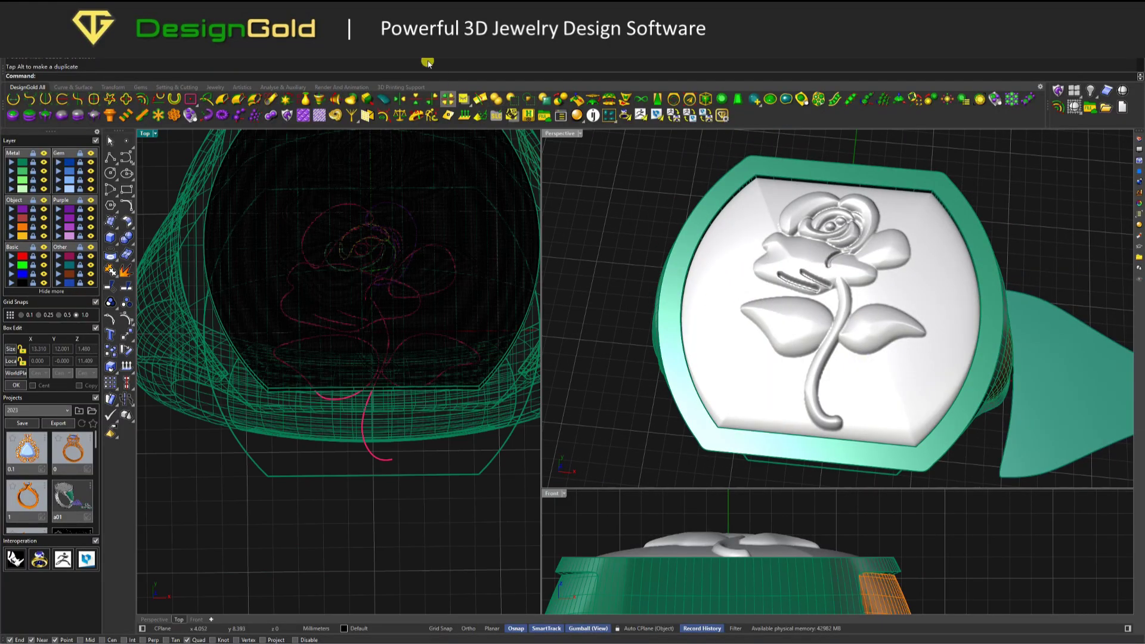
left_click(464, 98)
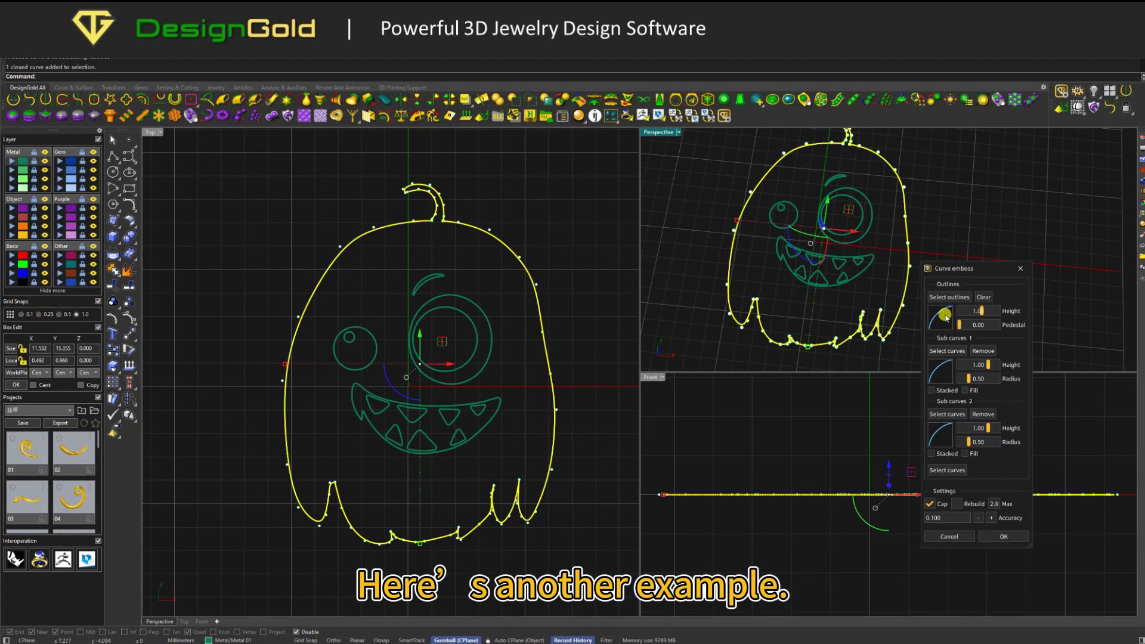
Add the ghost's two eye outlines and its mouth as a stacked, filled emboss layer recessed by 0.86
left_click(778, 253)
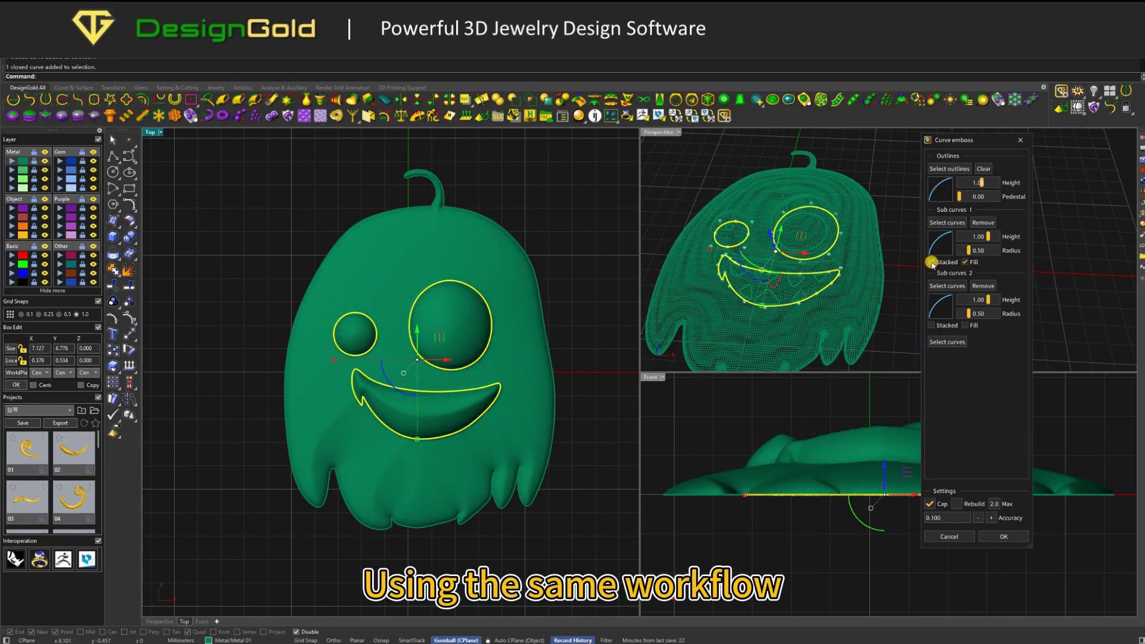
left_click_drag(988, 236, 969, 236)
left_click(896, 306)
right_click_drag(897, 307, 657, 258)
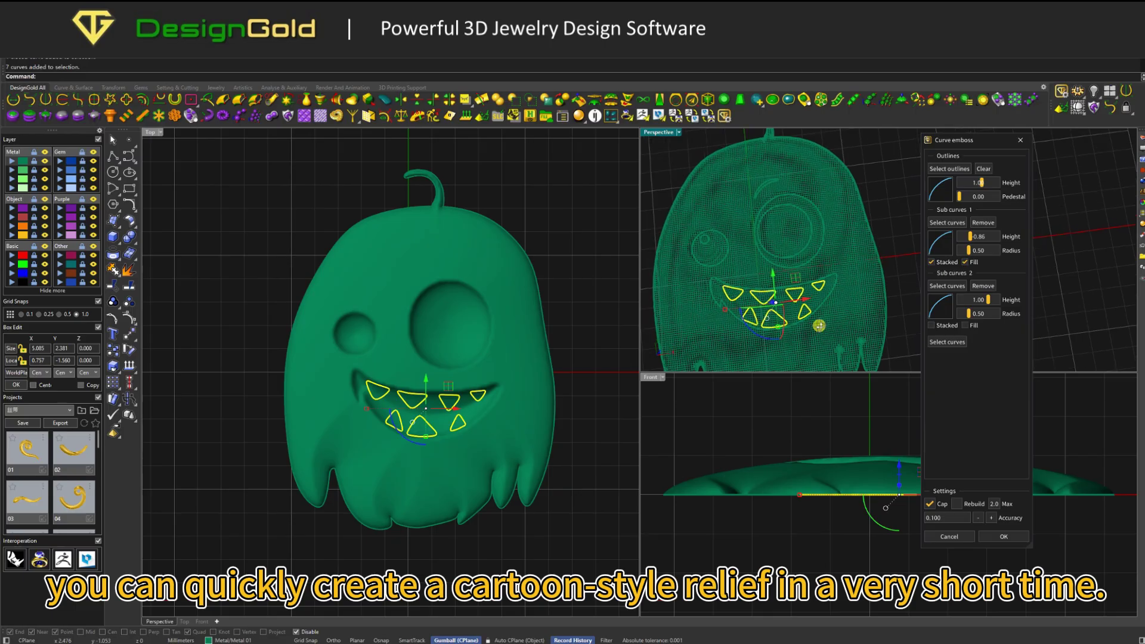
Add the ghost's seven teeth, the large eye's inner circle and the small eye's pupil as separate filled emboss layers
left_click(945, 285)
left_click(964, 325)
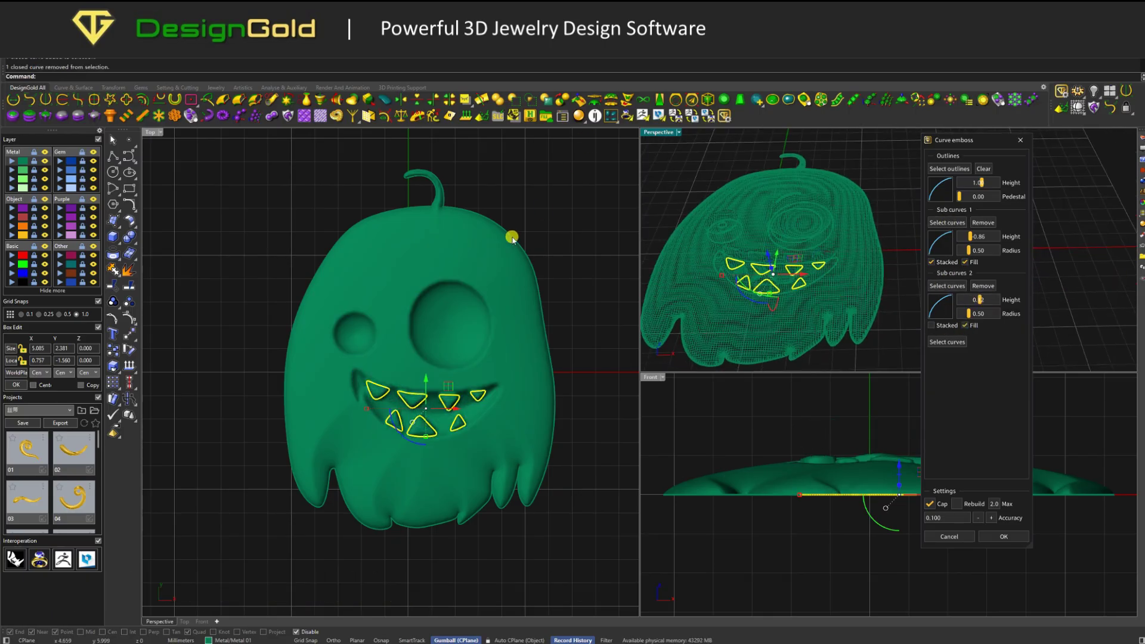
scroll(455, 394, "up", 2)
left_click(447, 382)
left_click(948, 342)
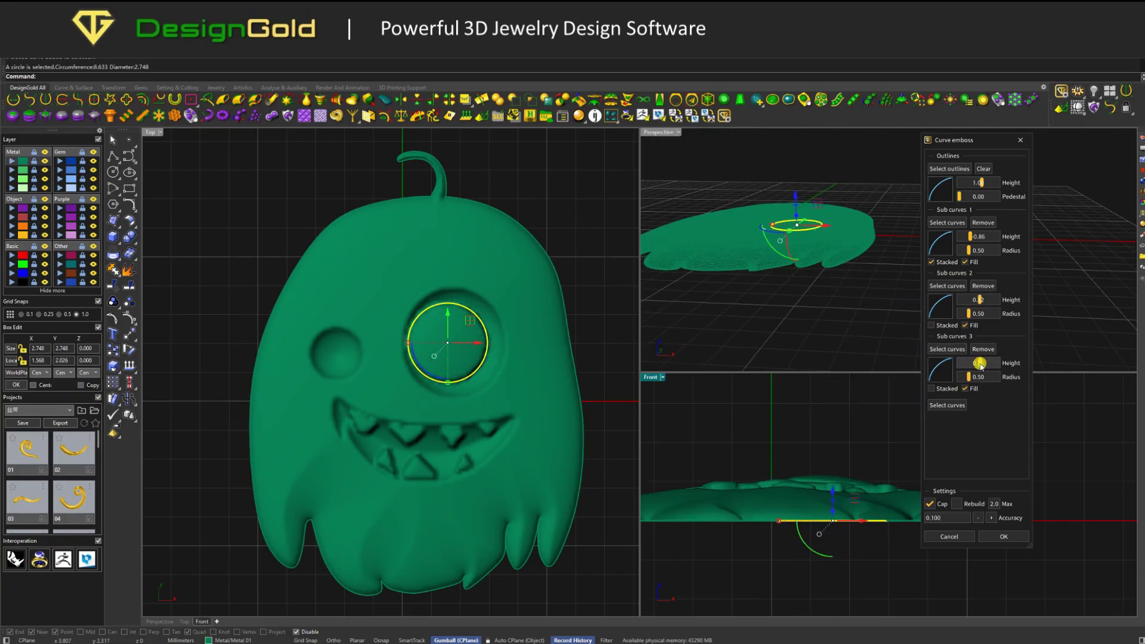
left_click(329, 348)
left_click(935, 406)
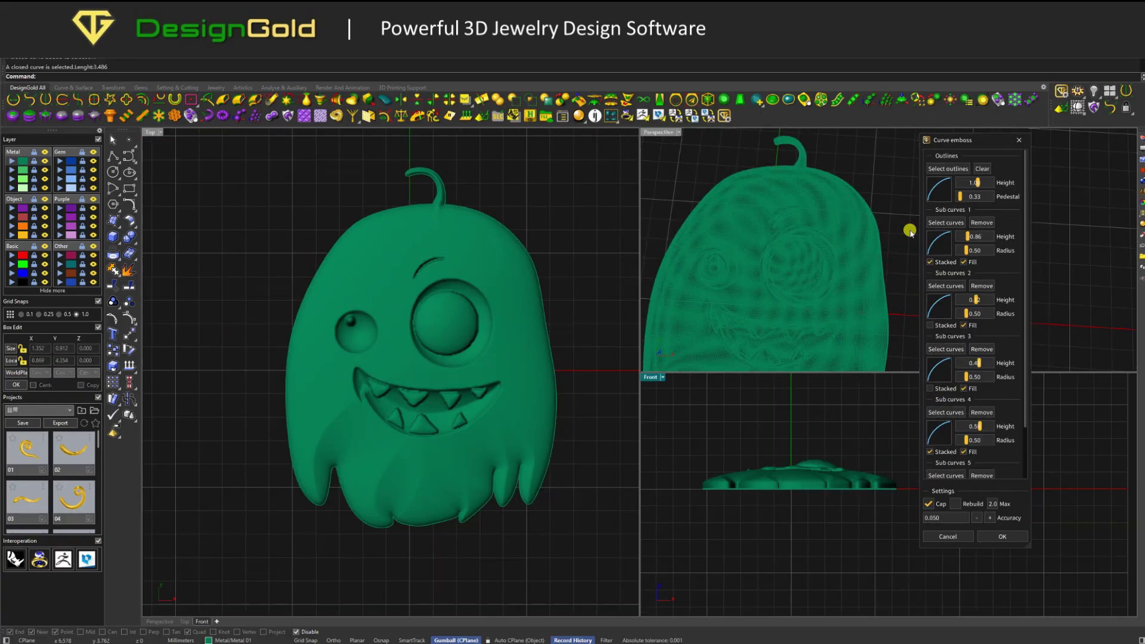
Apply the p002 profile preset to the ghost's outline
left_click(939, 189)
left_click(1128, 230)
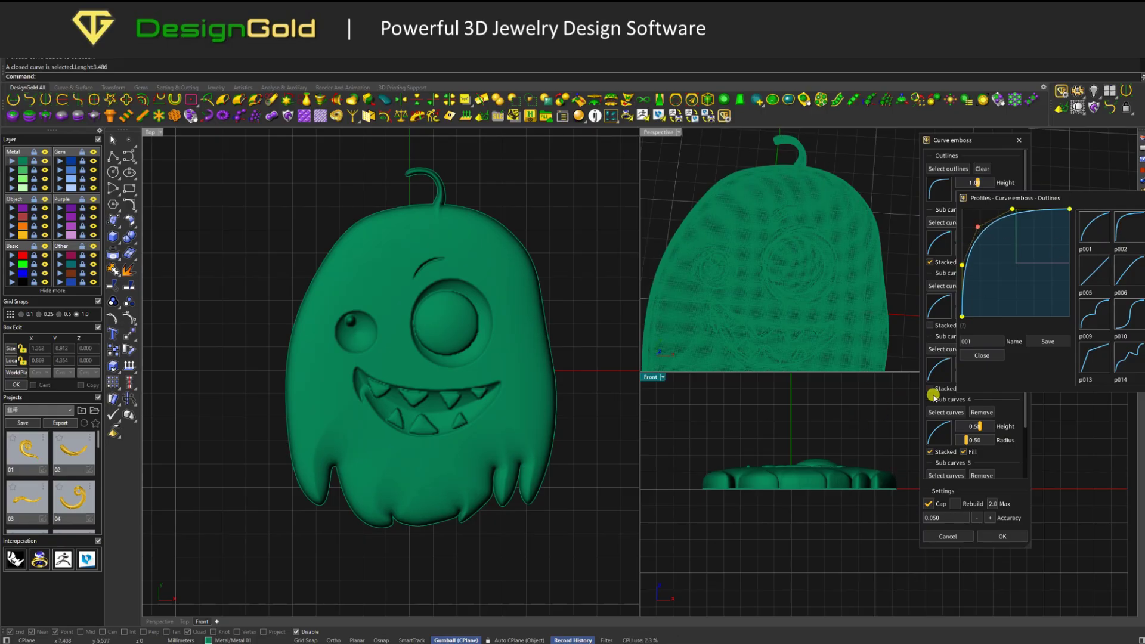
left_click(982, 355)
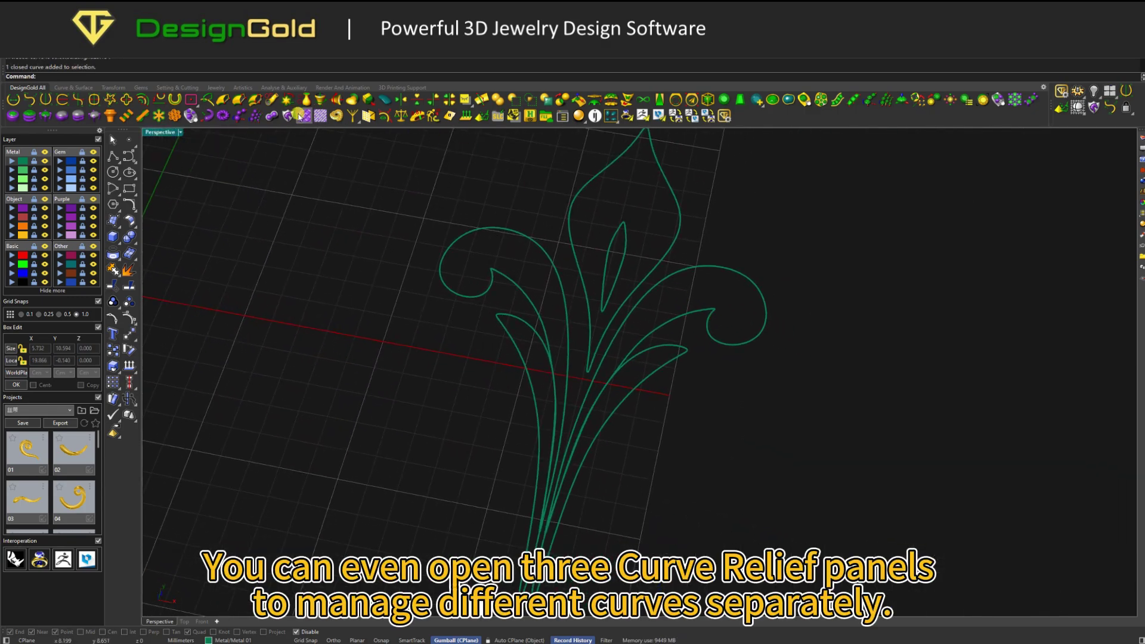
Start a curve emboss on the floral ornament, using the central petal's outer and inner curves as outlines
left_click(319, 114)
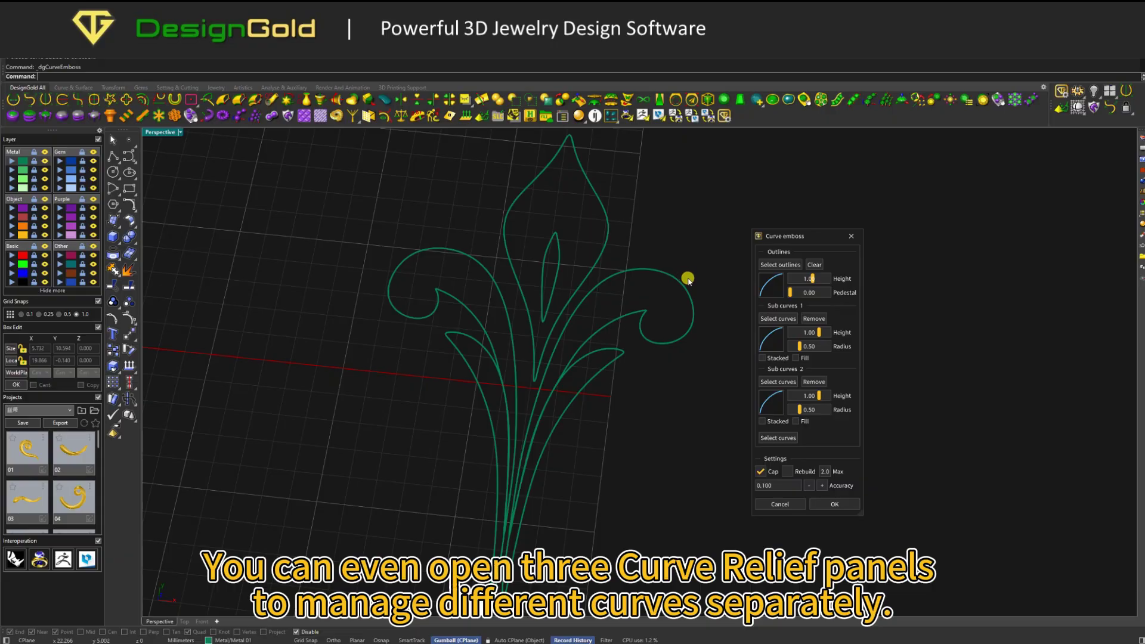
left_click_drag(555, 239, 543, 245)
left_click(785, 264)
right_click_drag(649, 281, 614, 268)
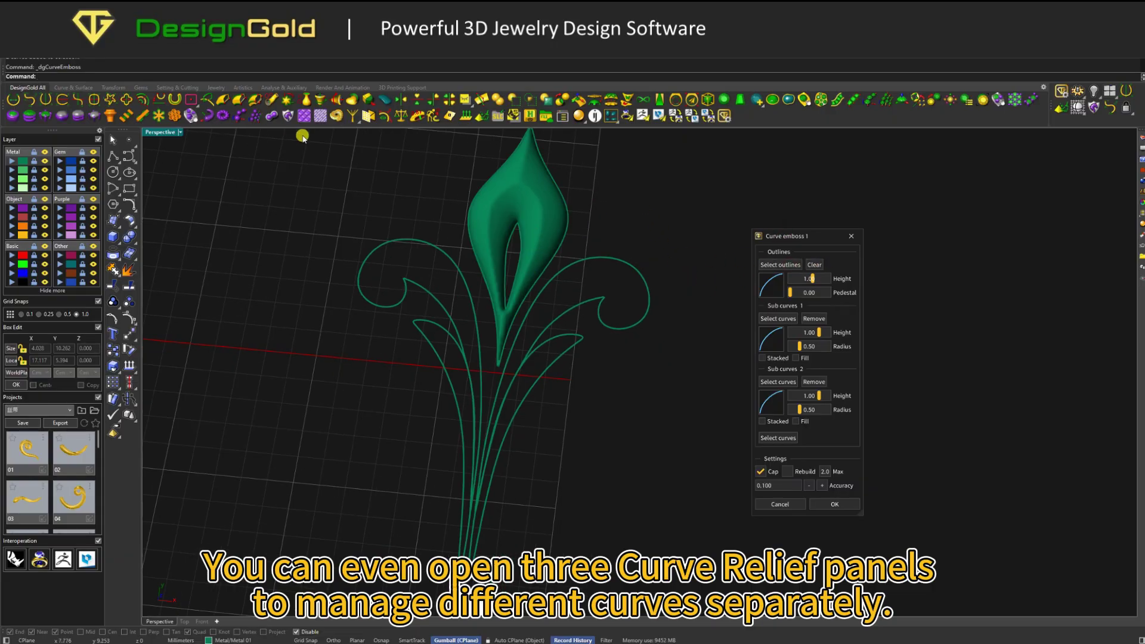
Open additional Curve Emboss dialogs until there are three and line them up side by side
left_click(289, 119)
left_click_drag(894, 249, 845, 222)
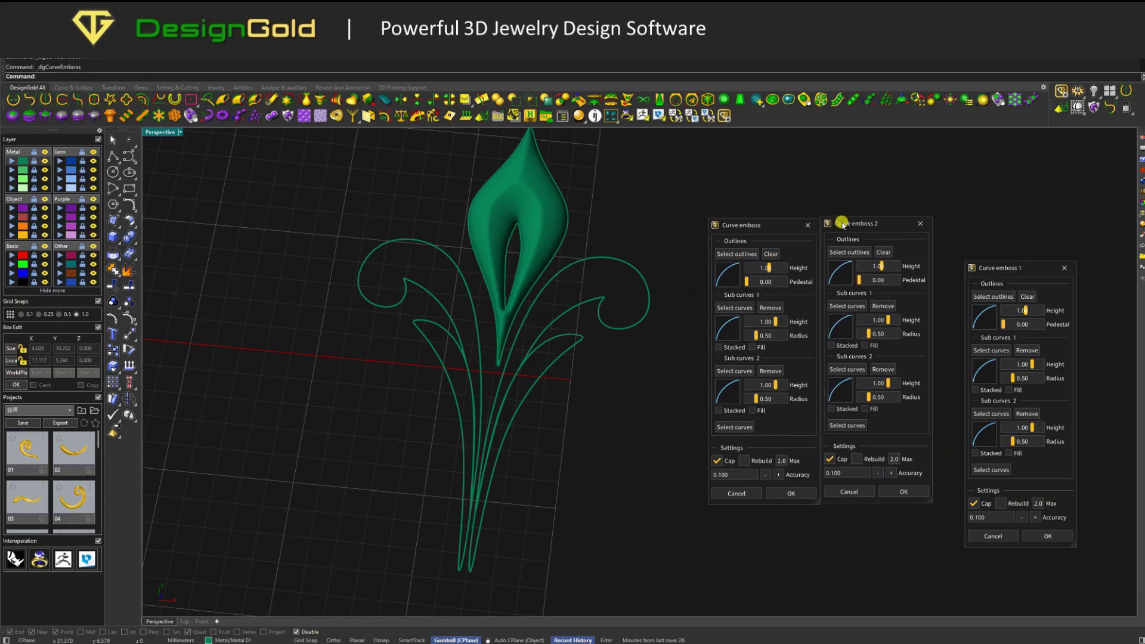
left_click_drag(742, 225, 710, 221)
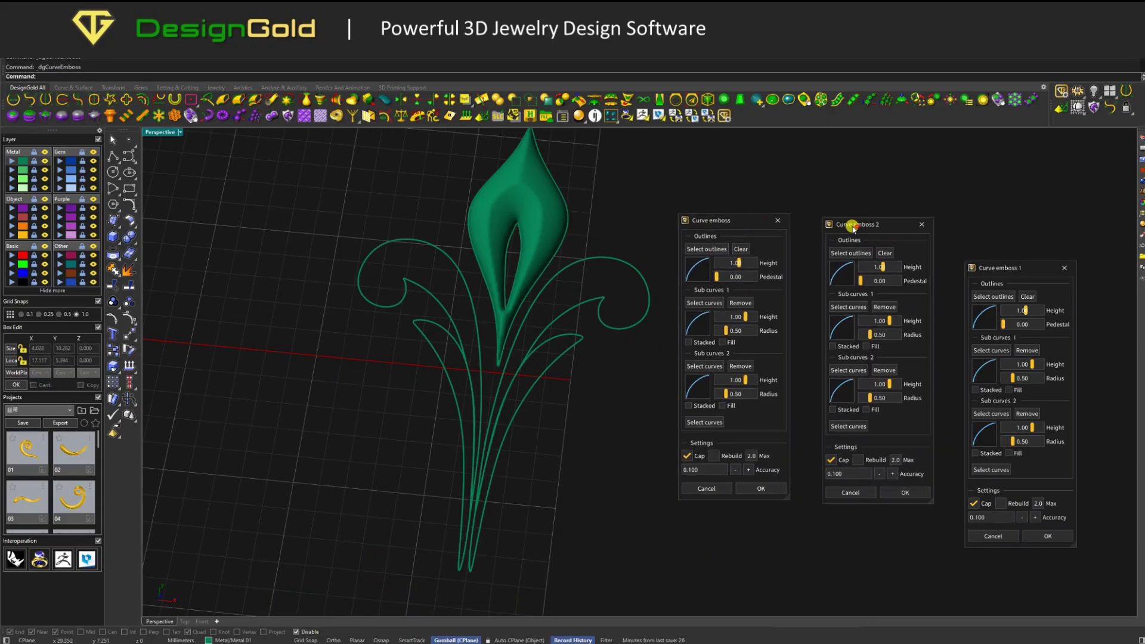
left_click_drag(857, 225, 828, 221)
left_click_drag(982, 268, 923, 221)
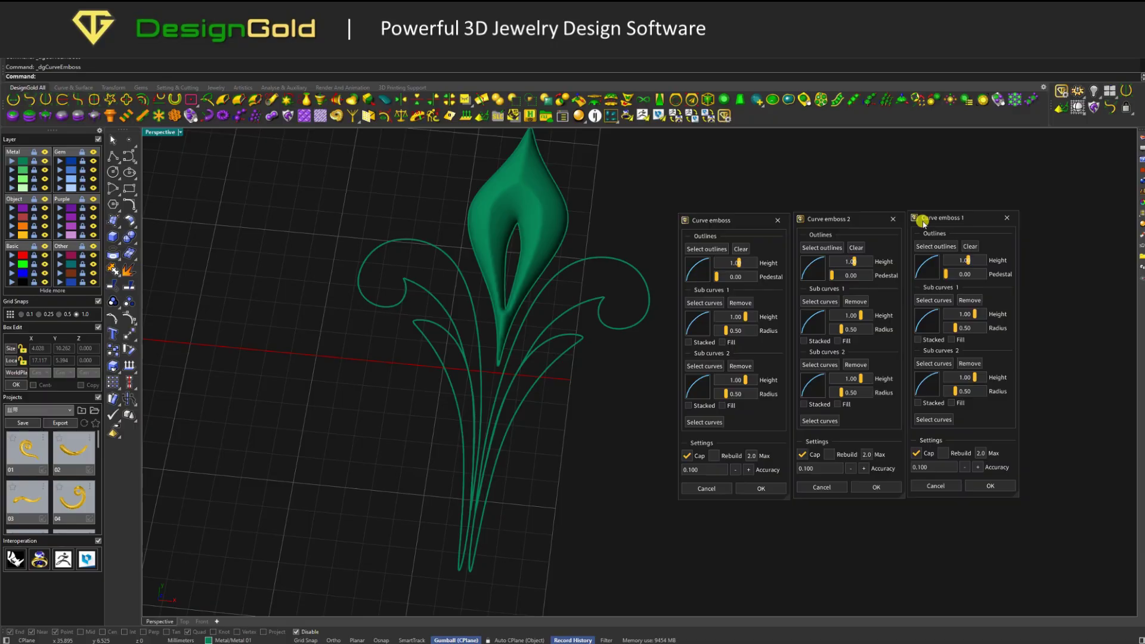
Emboss the ornament's right-hand scroll and leaf outlines in the additional dialogs and accept all three dialogs
left_click(827, 249)
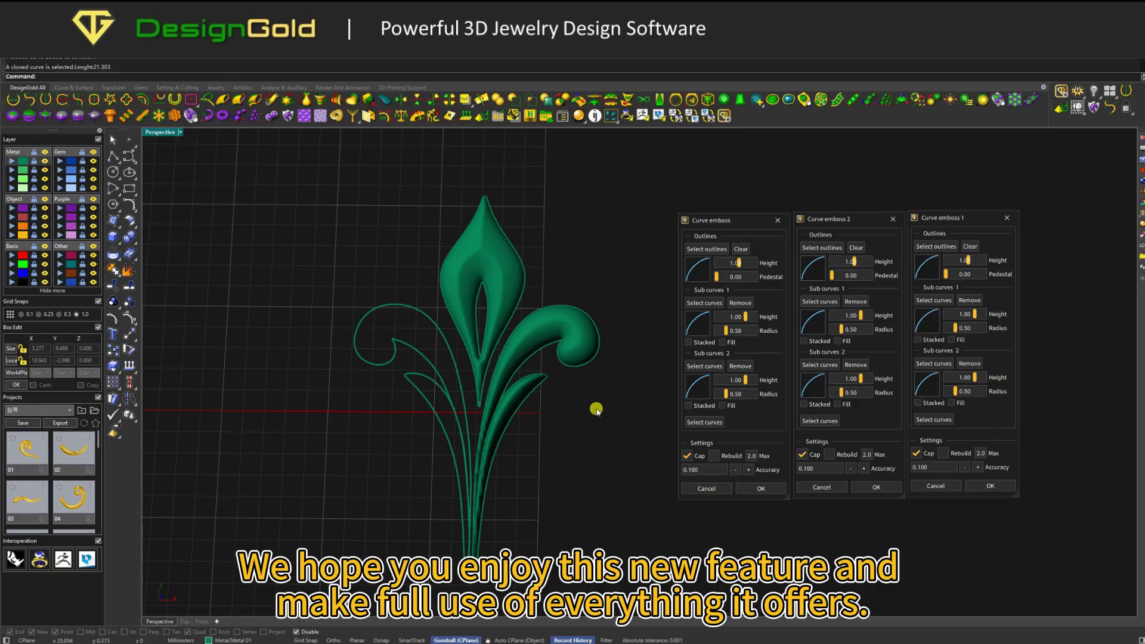
left_click(774, 487)
left_click(876, 487)
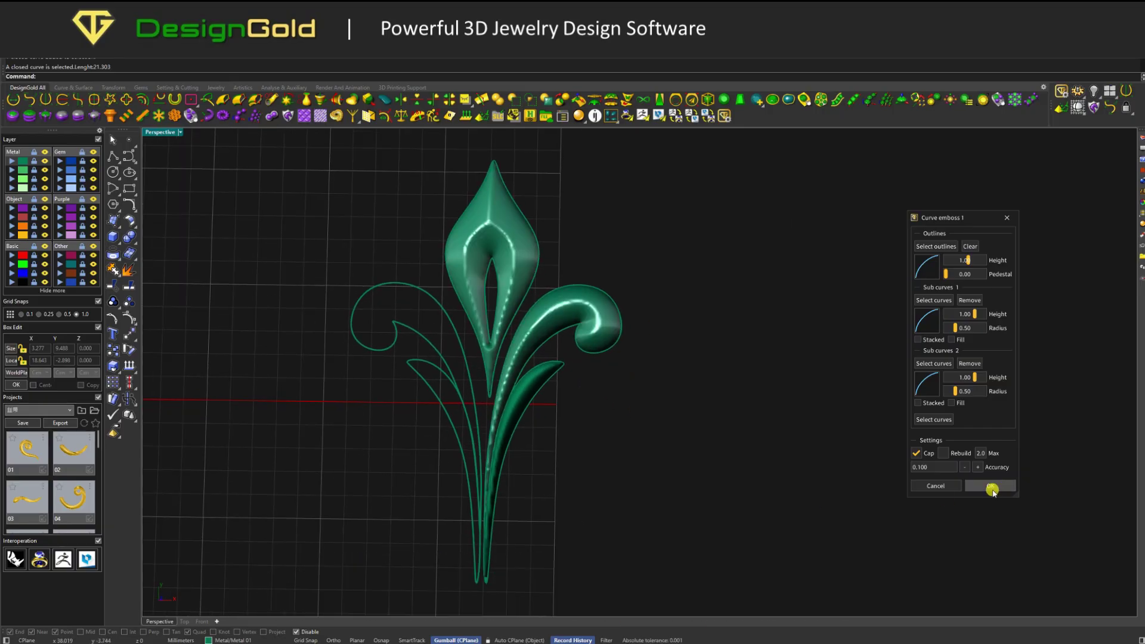
left_click(990, 487)
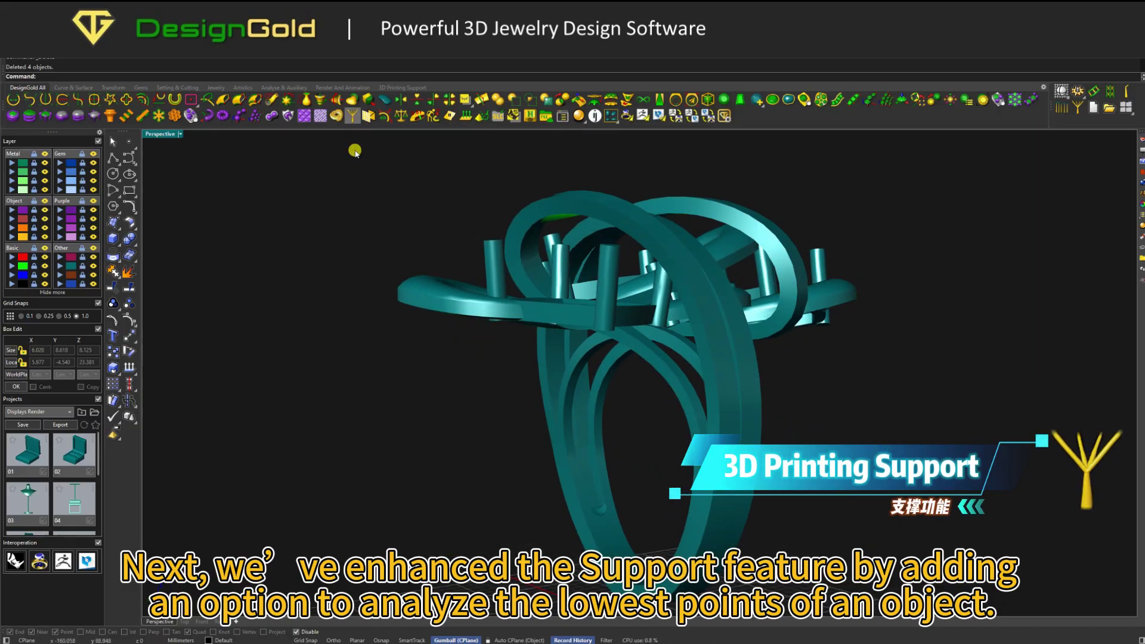
Start a branching 3D printing support on the ring with ShowAnalyse on, placing the first branch tips on the outer loop's underside
left_click_drag(358, 126, 362, 156)
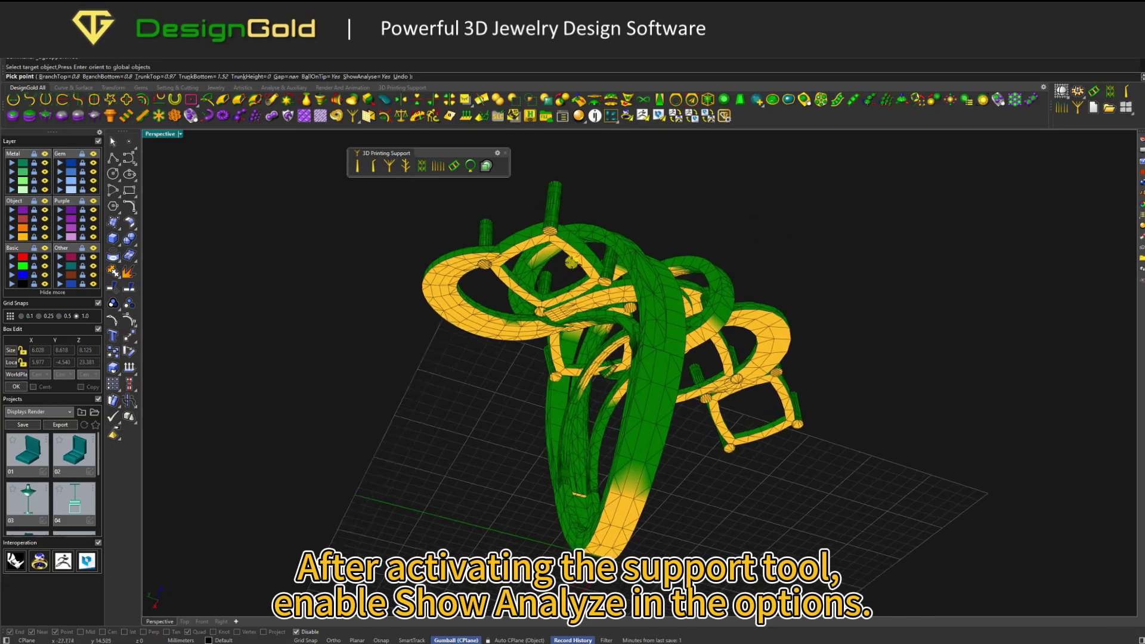
scroll(480, 264, "up", 1)
left_click(456, 246)
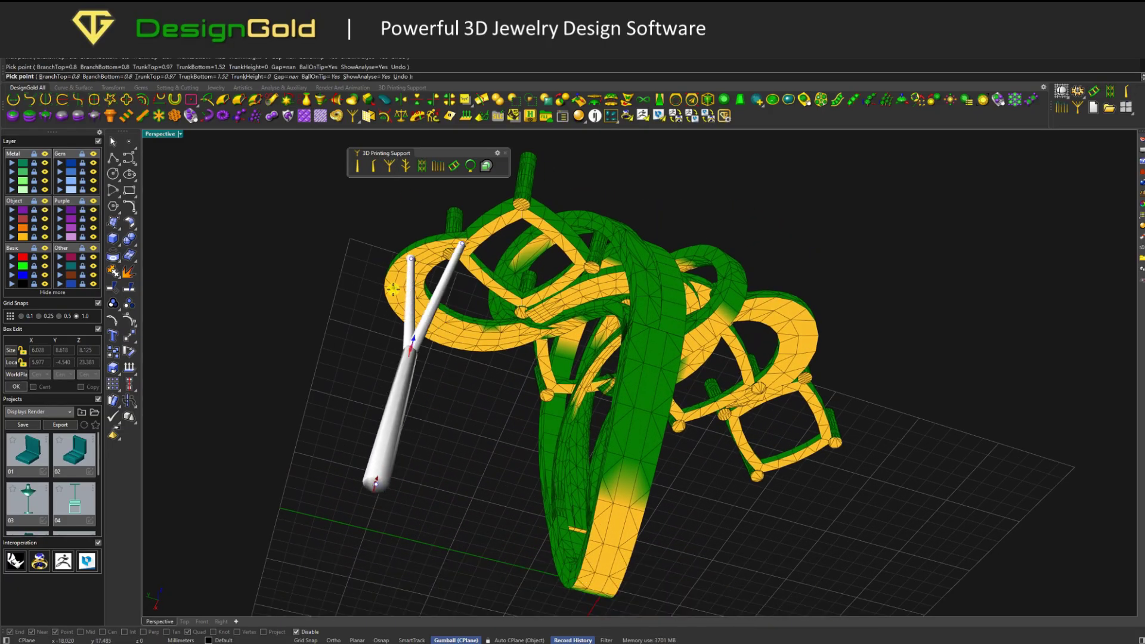
right_click_drag(445, 340, 399, 373)
Add more branch tips to the support along the highlighted lower edge of the loop
scroll(399, 373, "up", 1)
left_click(424, 435)
left_click(474, 414)
left_click(501, 393)
left_click(468, 368)
right_click_drag(468, 369, 465, 348)
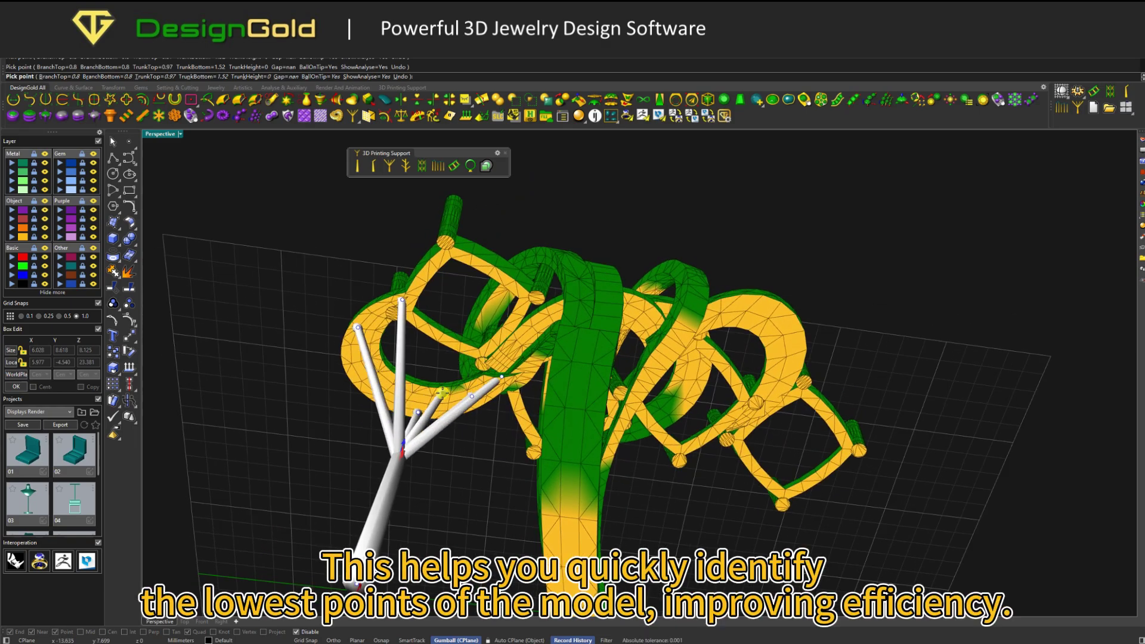
Extend the branching support to the corners of the square frame beside the loop and finish it
right_click_drag(441, 392, 453, 388)
left_click(509, 341)
right_click_drag(510, 342, 501, 360)
left_click(590, 315)
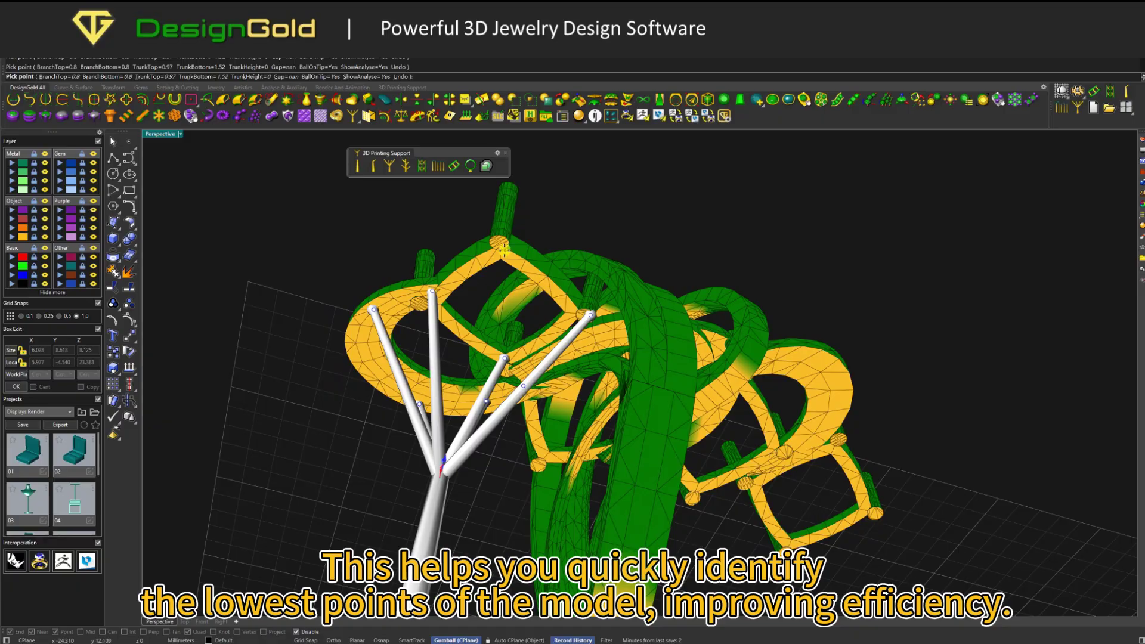
right_click_drag(531, 277, 504, 345)
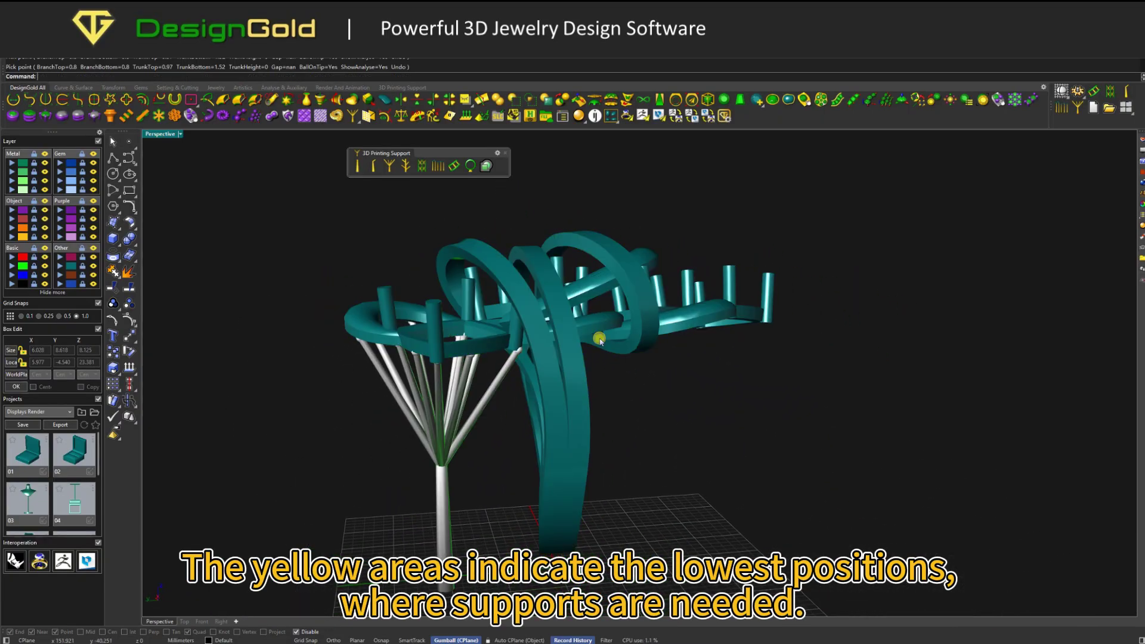
Place a row of ten straight supports under the opposite loop and its square frame, with TopWidth 0.6, BottomWidth 1.08 and ShowAnalyse on
left_click(441, 171)
right_click_drag(448, 209, 334, 173)
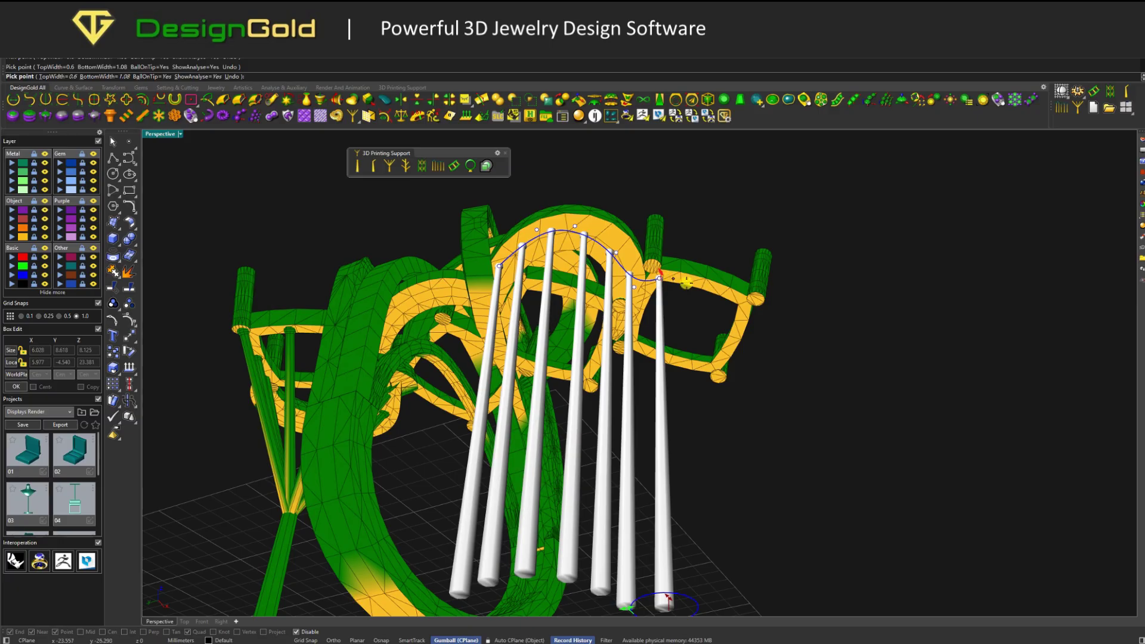
scroll(756, 298, "up", 3)
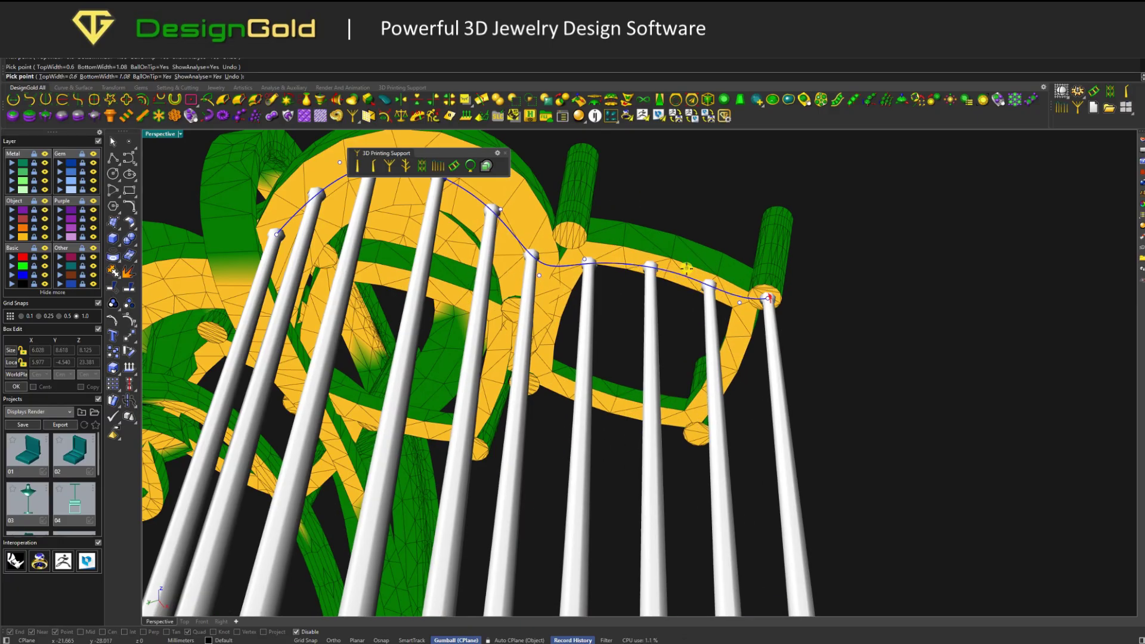
mouse_move(558, 265)
right_mouse_down()
mouse_move(564, 292)
mouse_move(551, 280)
mouse_move(569, 268)
mouse_move(616, 266)
right_mouse_up()
right_click(570, 267)
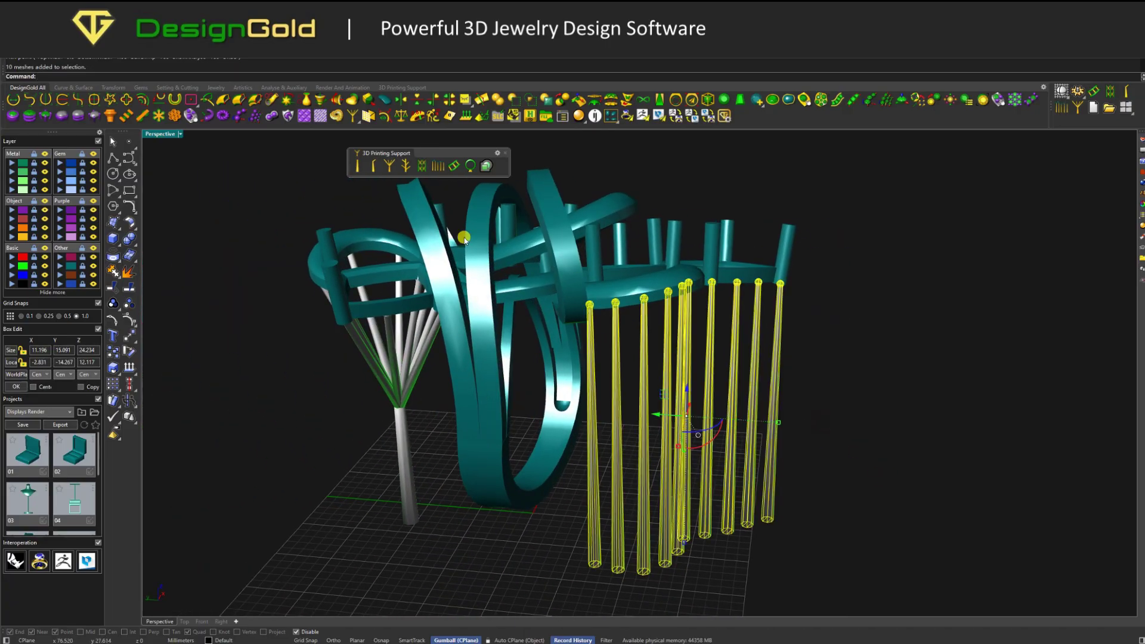
right_click_drag(709, 375, 709, 375)
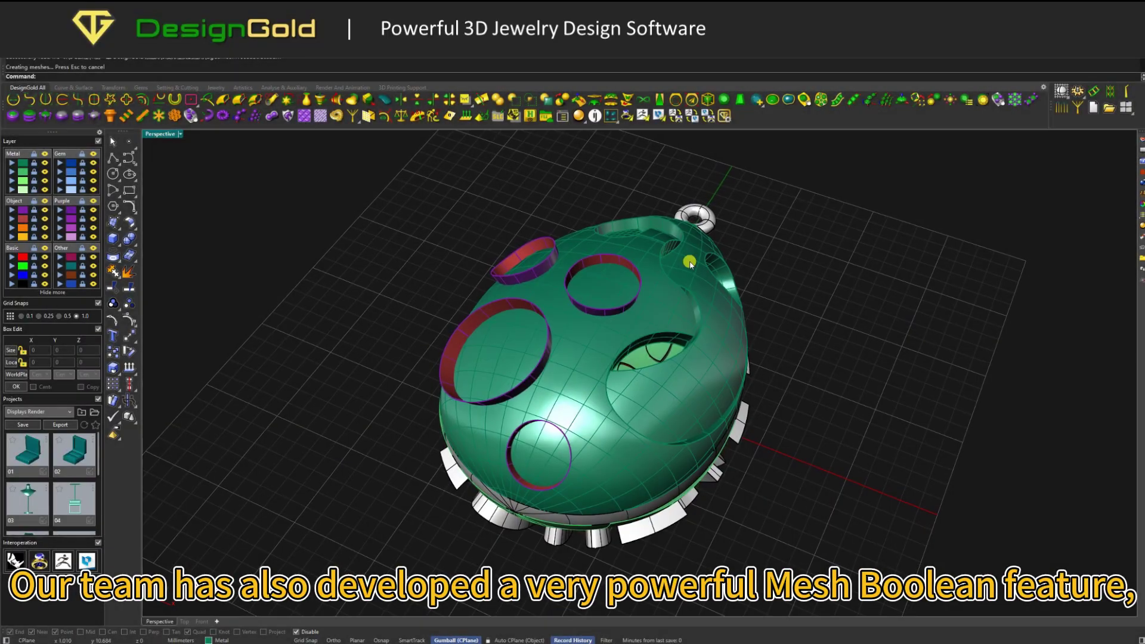
Subtract the leaf-shaped and round cutters from the teardrop pendant's shell with Mesh Boolean Tree Subtract, using Accuracy 0.05 and DeleteInput on
right_click_drag(689, 262, 646, 444)
scroll(647, 454, "up", 10)
scroll(655, 445, "down", 7)
right_click_drag(710, 419, 610, 368)
left_click(684, 383)
key("Escape")
left_click(609, 366)
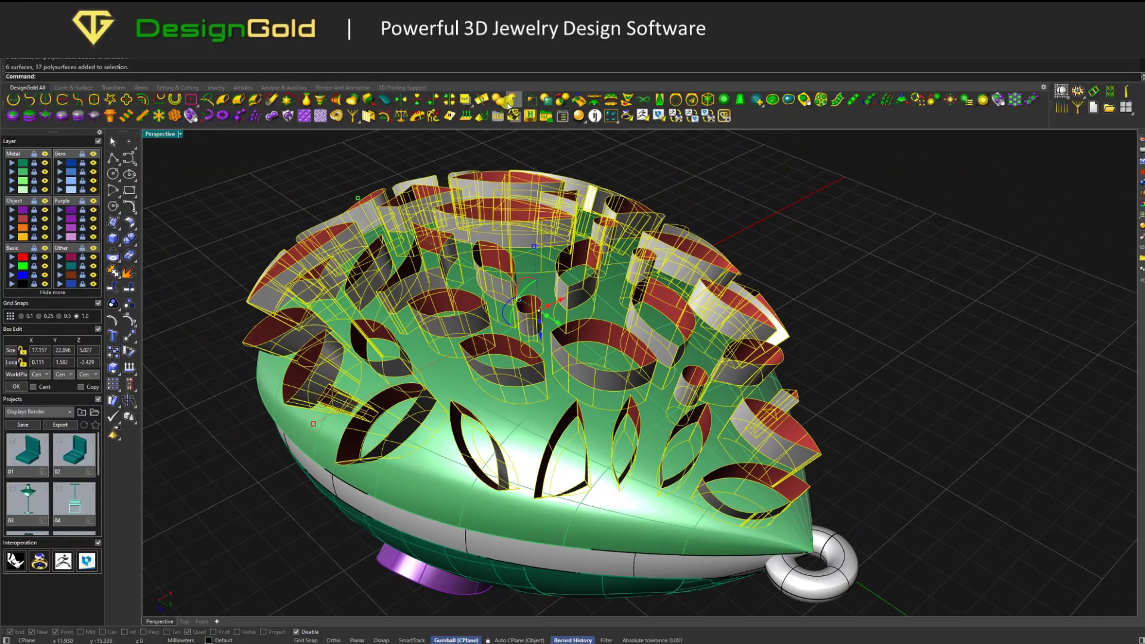
left_click(510, 101)
right_click(550, 408)
right_click_drag(550, 408, 561, 392)
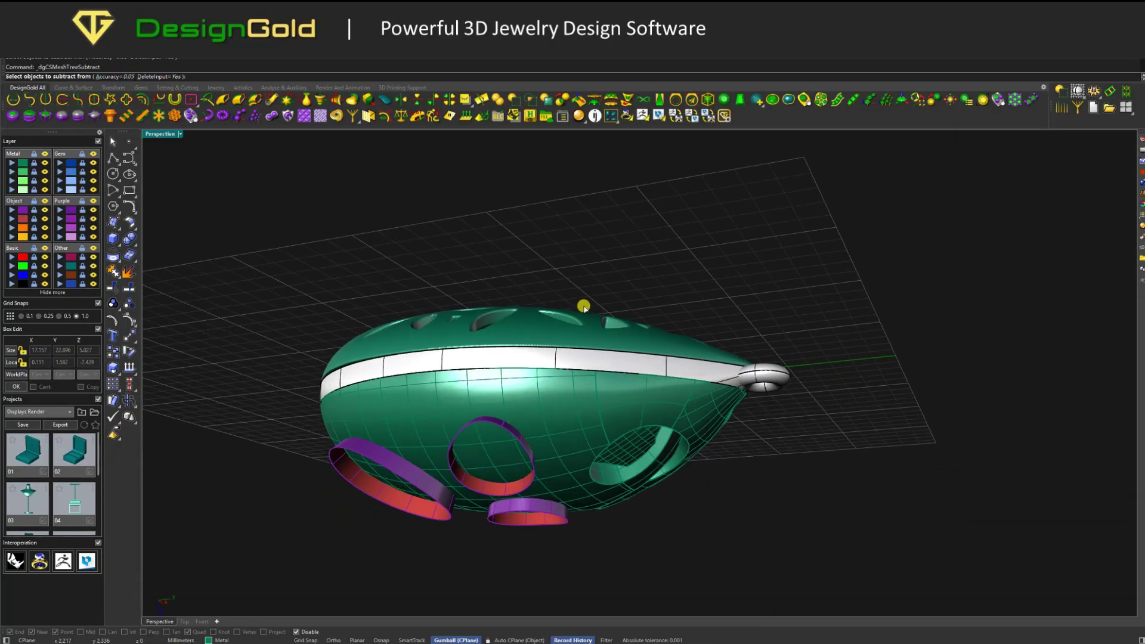
left_click(535, 389)
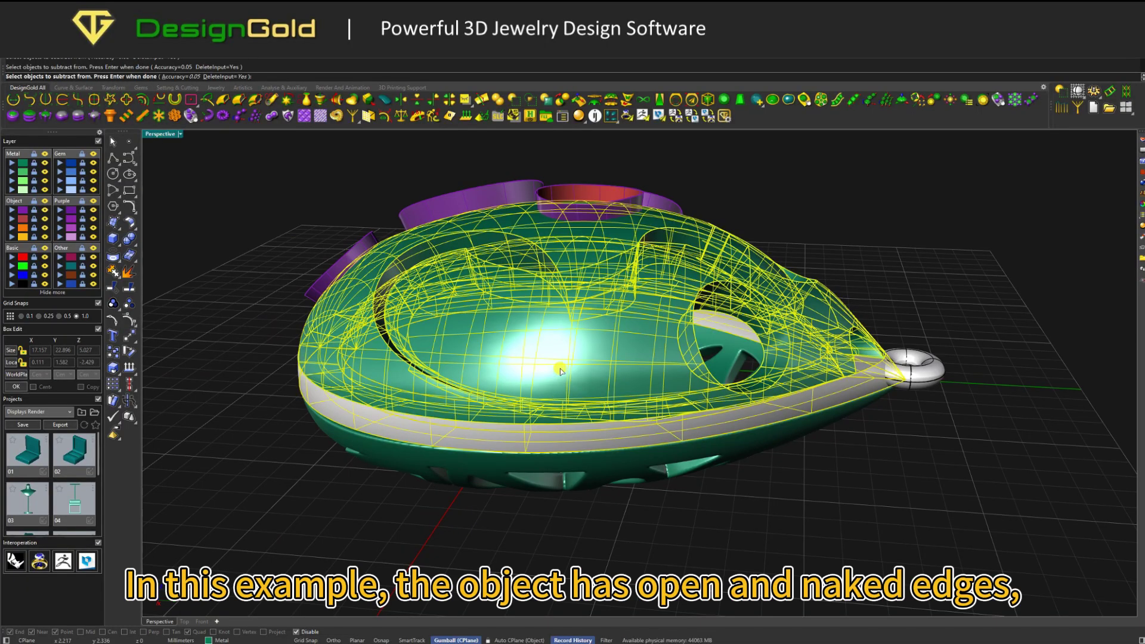
key("Return")
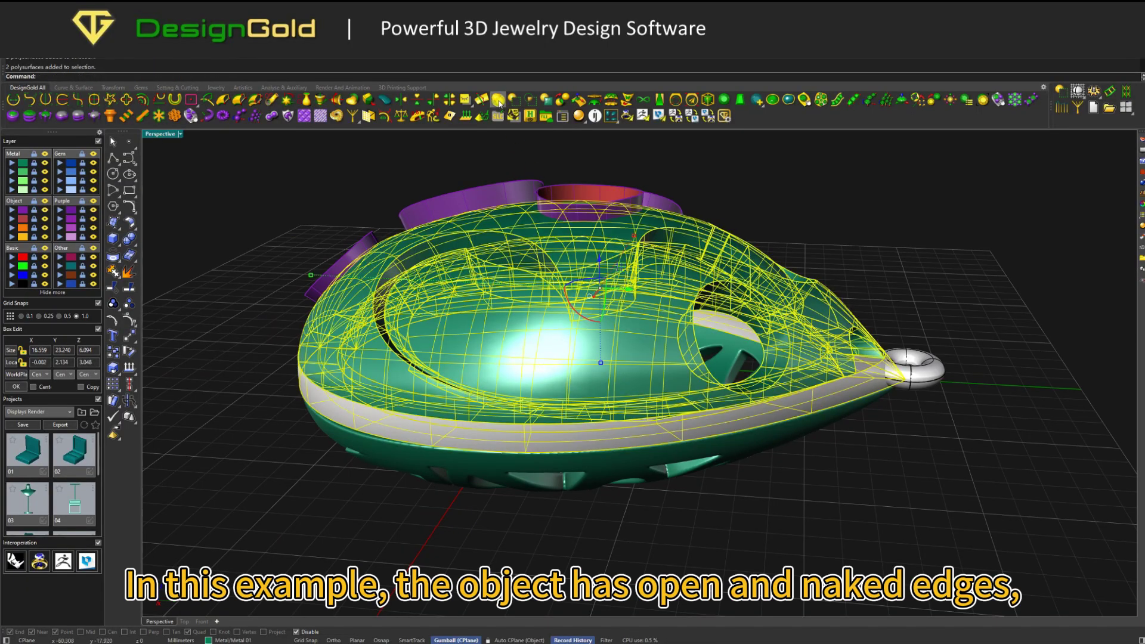
Combine the pendant's two open-edged polysurfaces with Mesh Boolean and subtract the purple round cutters from them, using Accuracy 0.05
left_click(498, 100)
scroll(631, 339, "up", 4)
left_click(554, 251)
right_click_drag(554, 251, 534, 161)
left_click(514, 100)
key("Return")
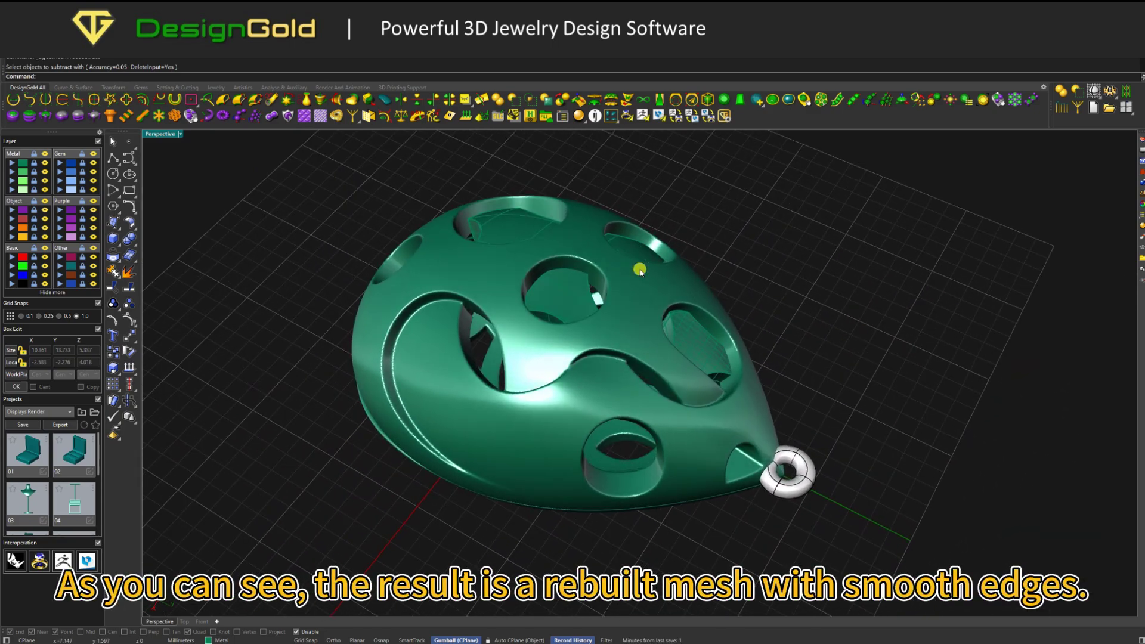
Revert both halves of the pendant to their pre-boolean objects with Boolean Restore
left_click(644, 327)
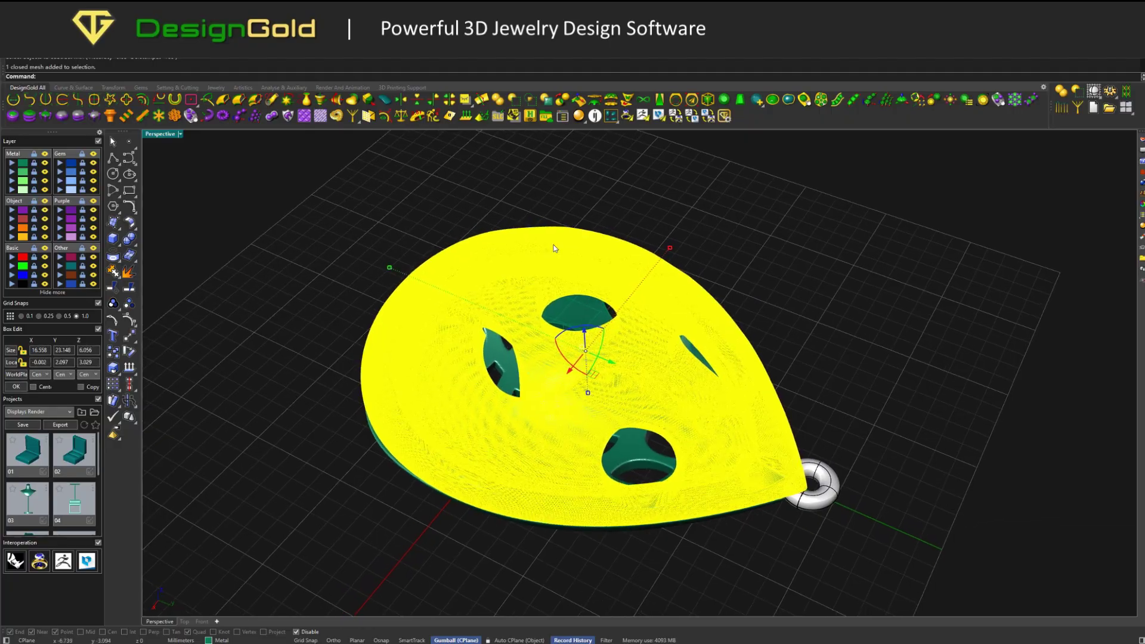
left_click(548, 101)
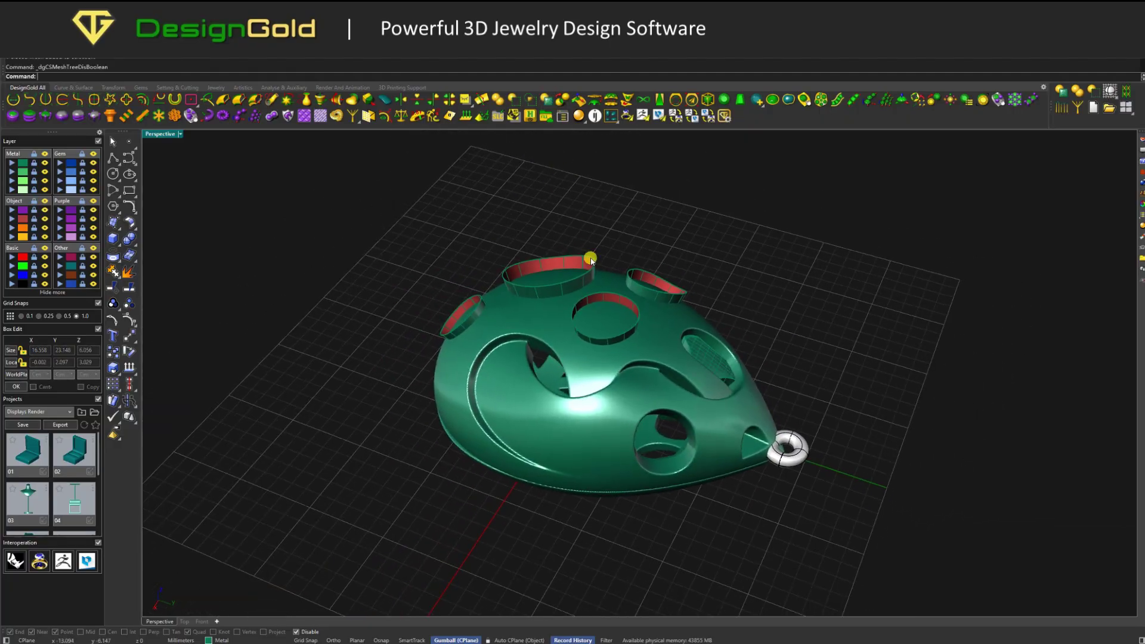
left_click(583, 382)
left_click(540, 101)
right_click_drag(519, 554, 586, 223)
left_click(519, 441)
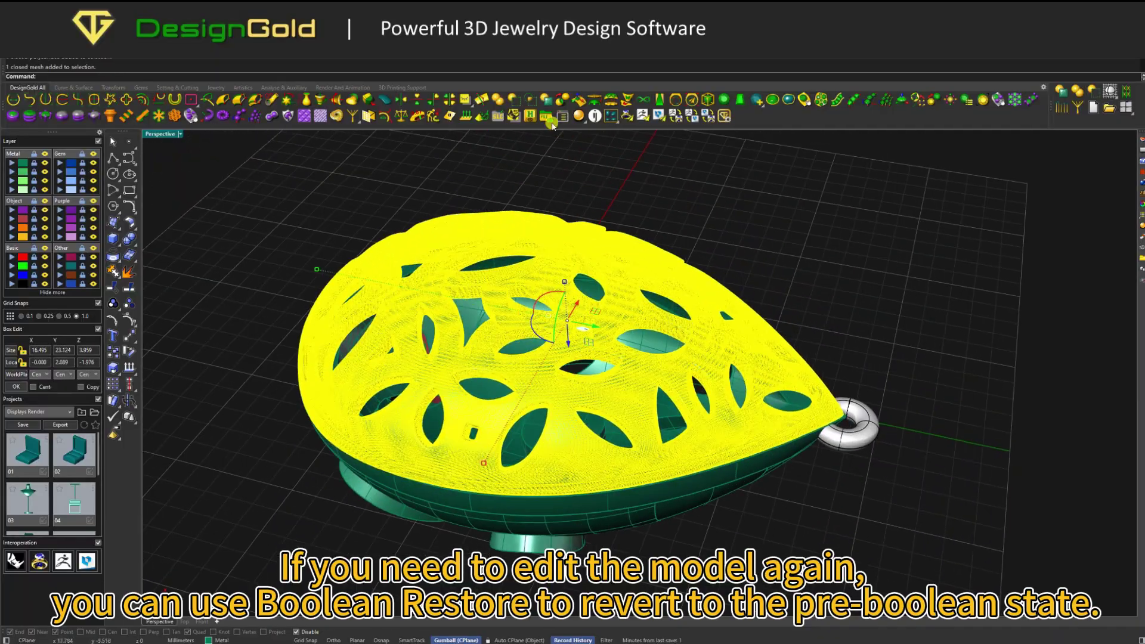
left_click(546, 100)
left_click(632, 189)
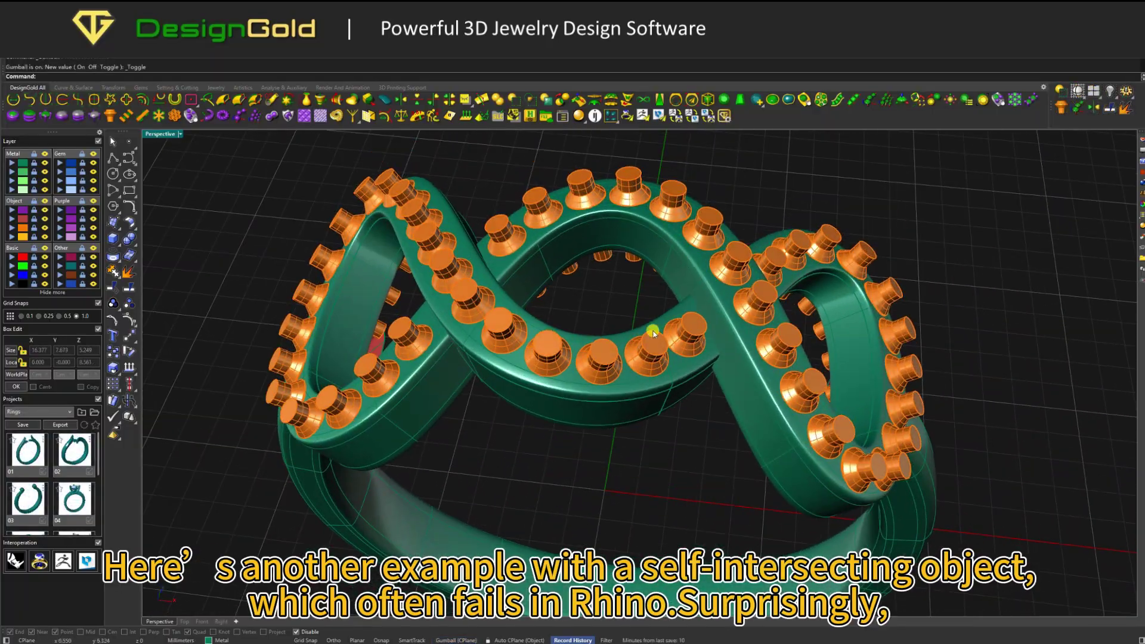
Subtract the orange gem cutters from the self-intersecting ring band with Mesh Boolean Tree Subtract, and run Boolean Restore on the resulting mesh
left_click(651, 322)
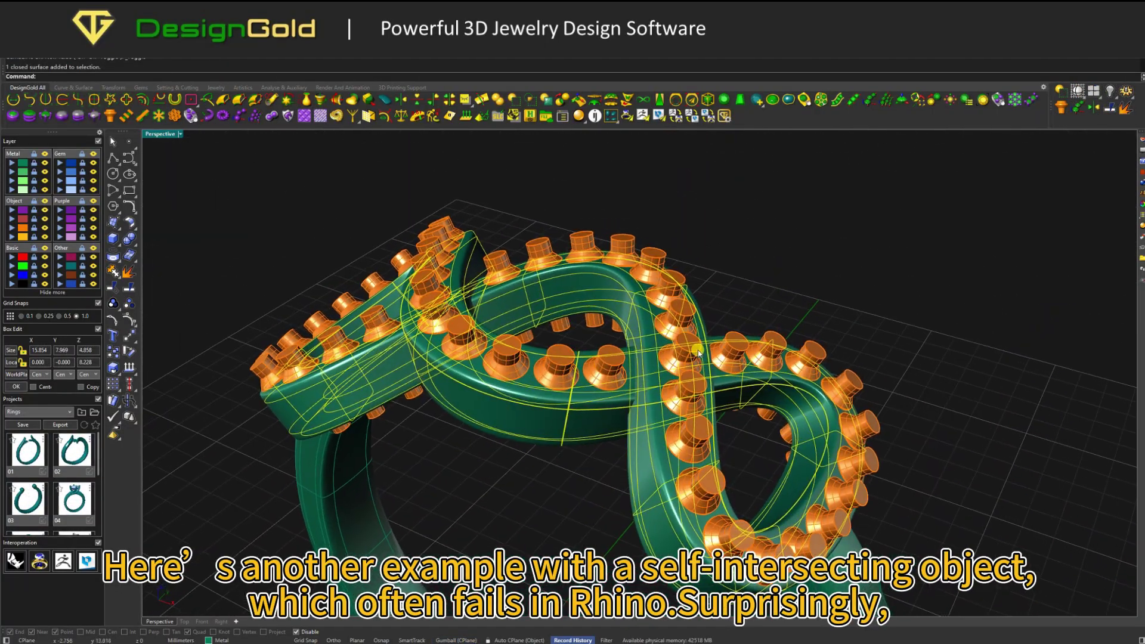
right_click_drag(694, 353, 702, 221)
left_click(703, 180)
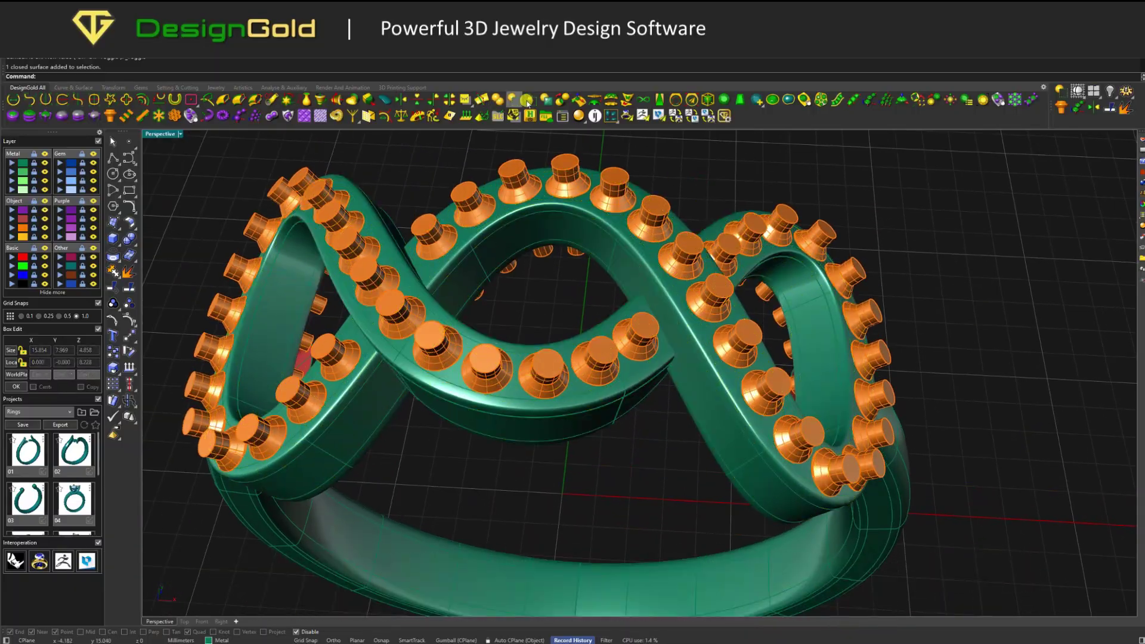
left_click(547, 100)
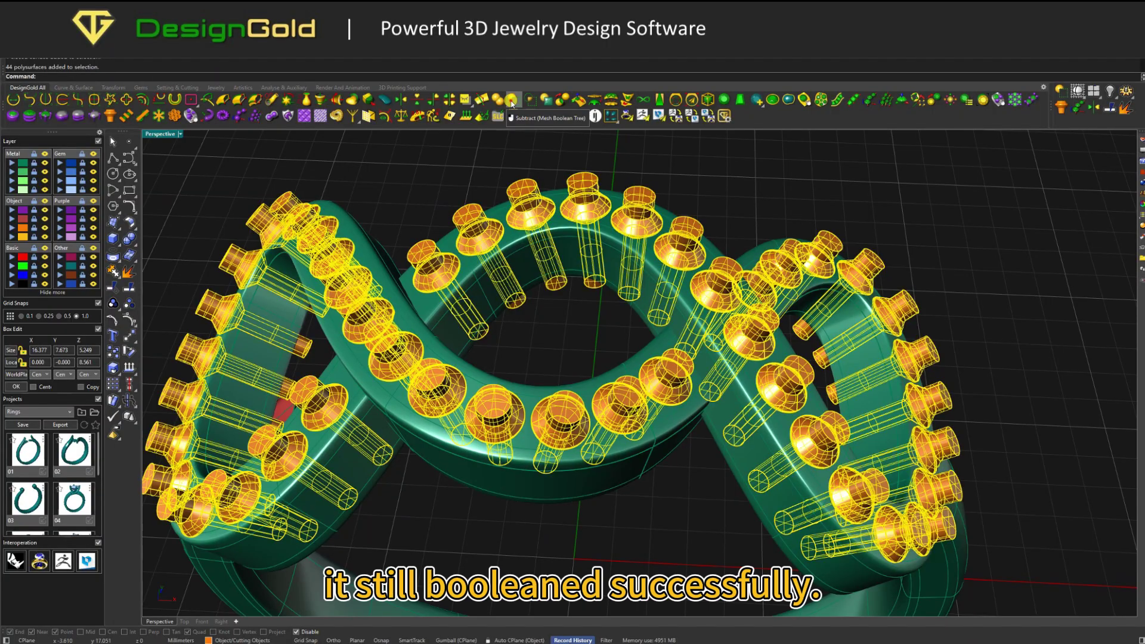
left_click(511, 100)
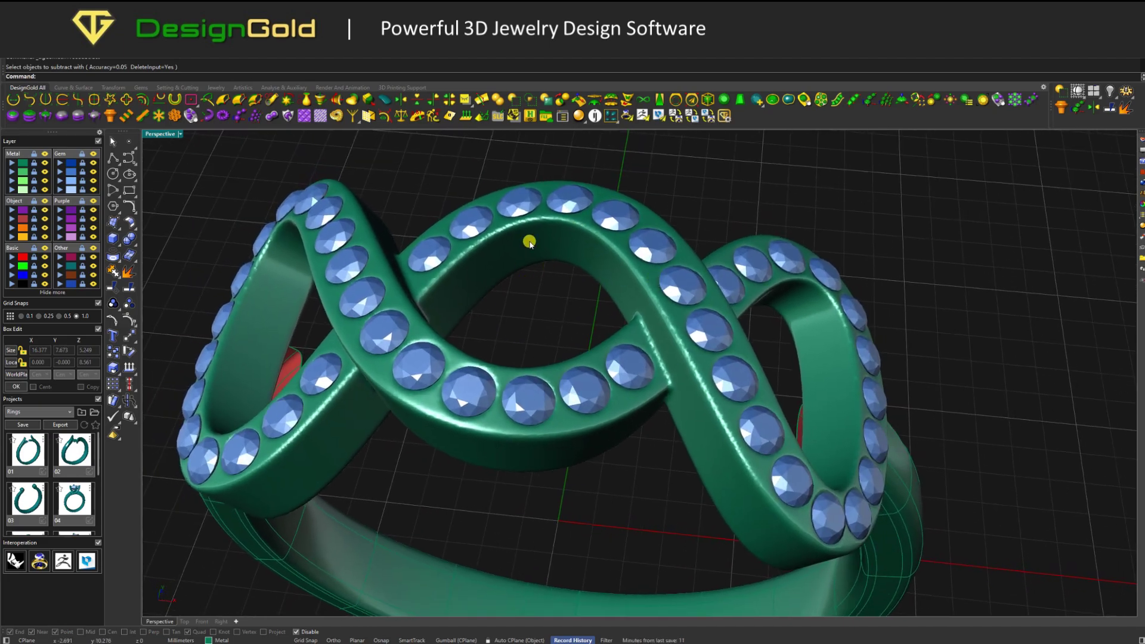
left_click(530, 241)
left_click(545, 100)
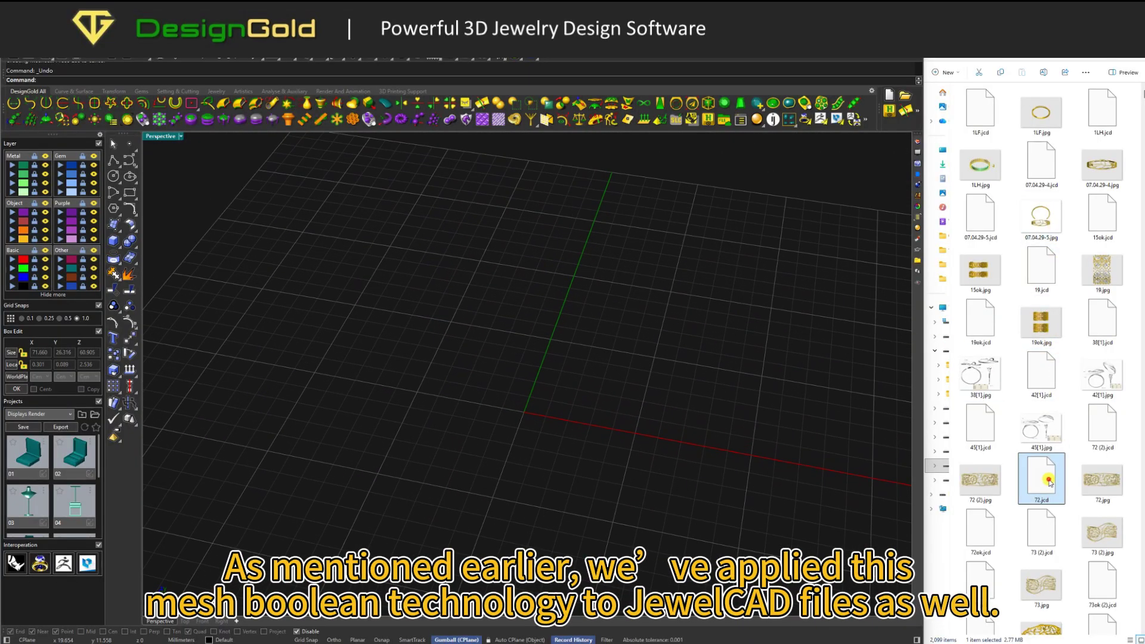
Import the JewelCAD file 72.jcd with CSMesh Tree as the boolean method and inspect the bracelet mesh
left_click_drag(732, 374, 665, 341)
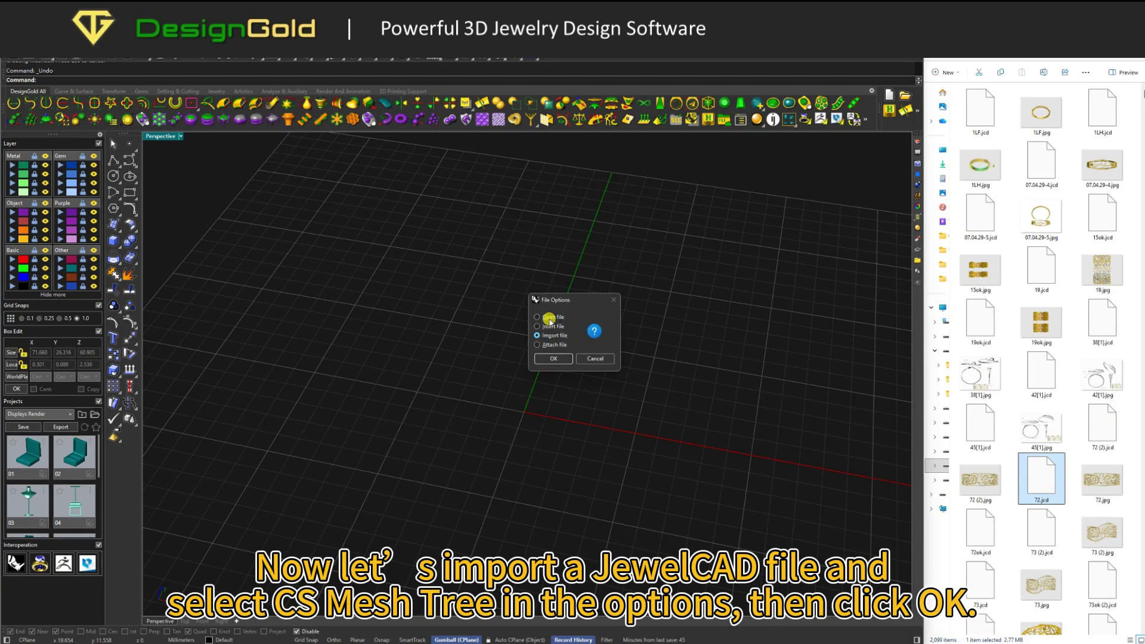
left_click(556, 357)
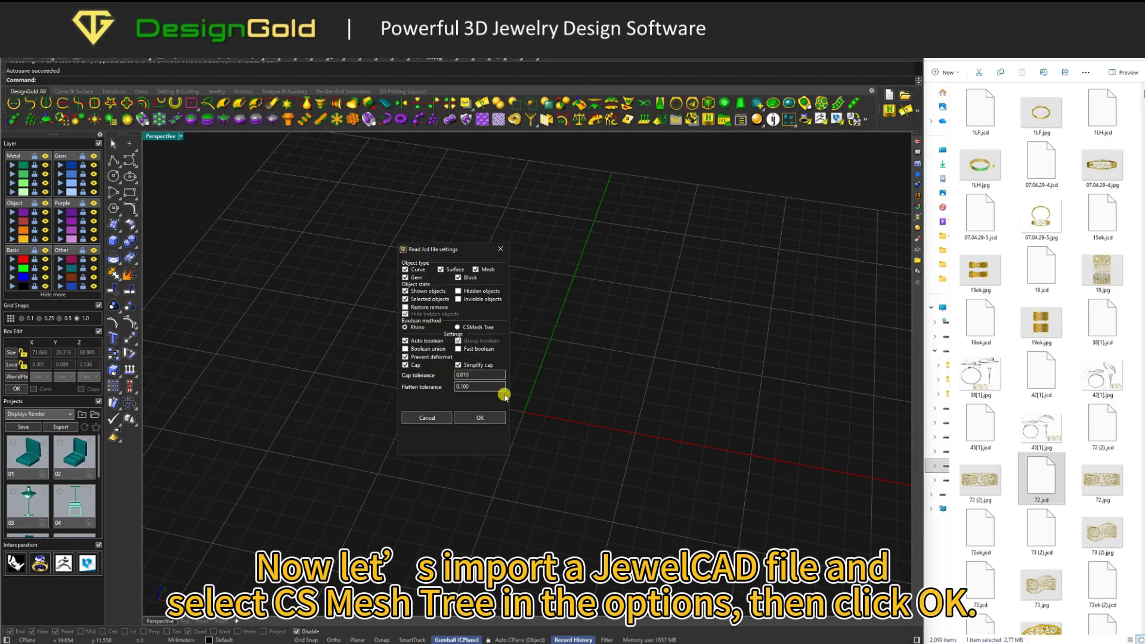
left_click(474, 420)
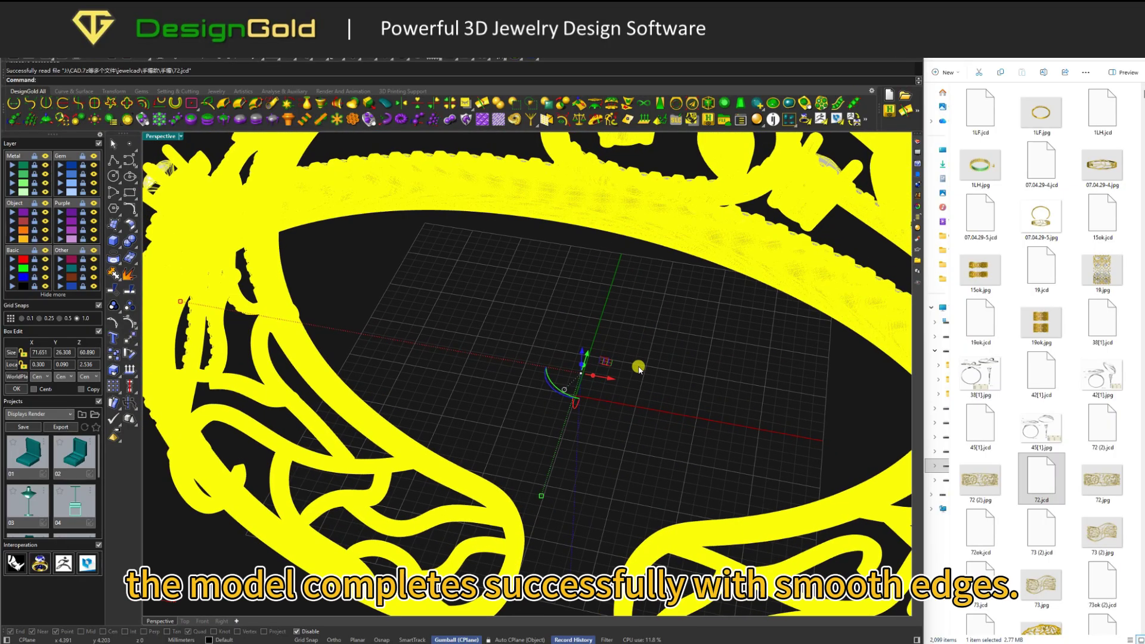
scroll(619, 373, "down", 1)
right_click_drag(620, 374, 597, 385)
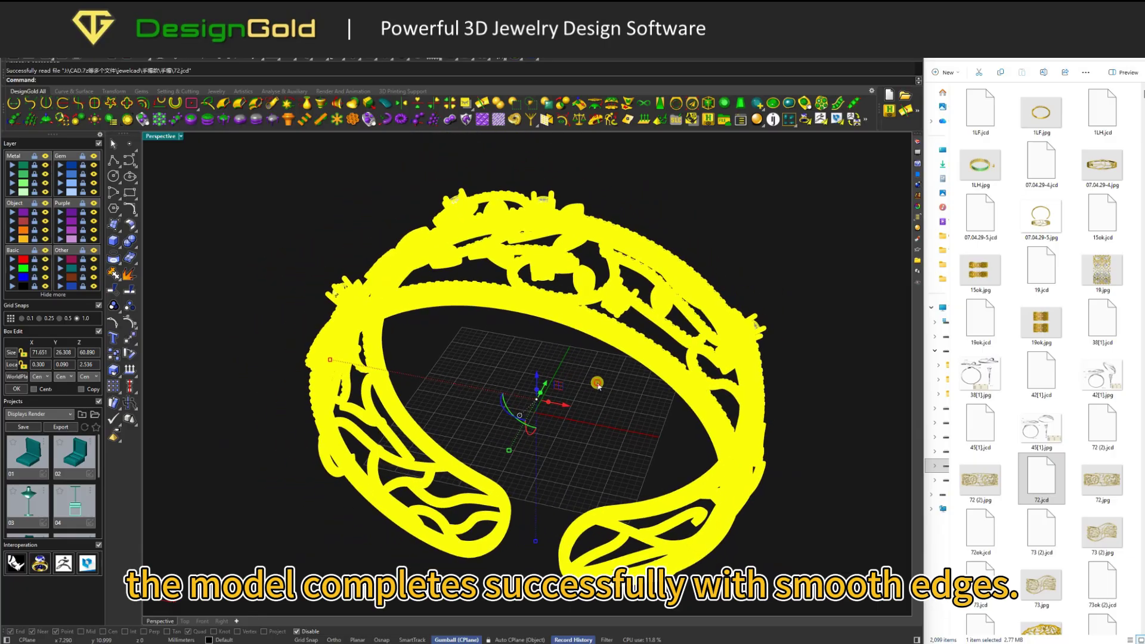
left_click(617, 412)
right_click_drag(617, 411, 620, 404)
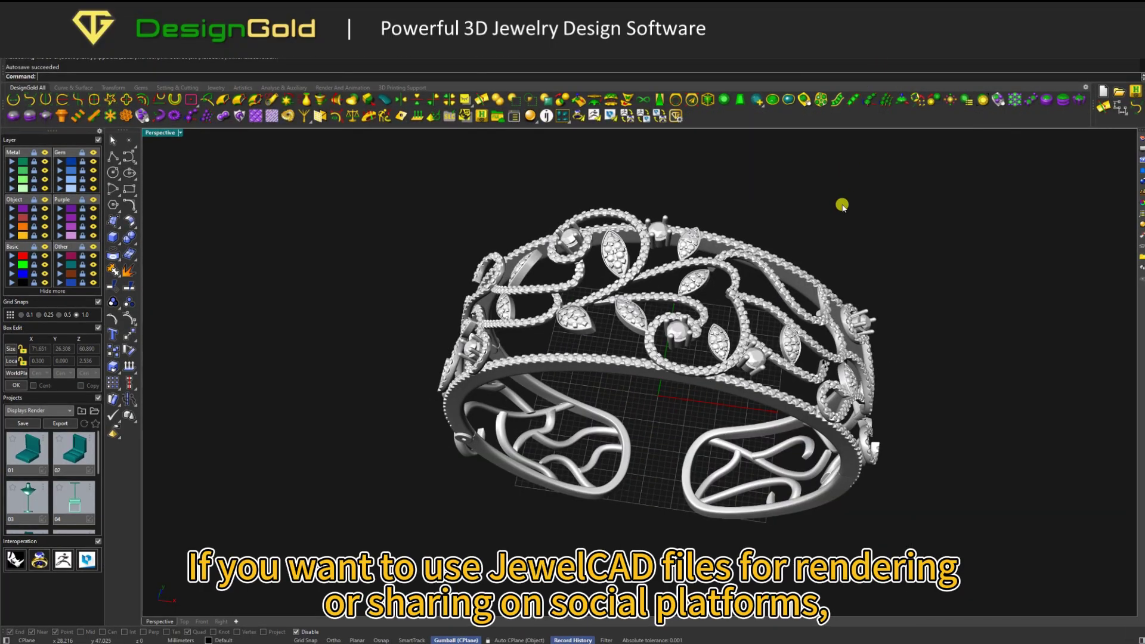
Select all gemstone block instances on the bracelet and assign them to the Gem 02 layer
right_click_drag(832, 202, 825, 215)
scroll(612, 195, "up", 3)
scroll(612, 195, "up", 1)
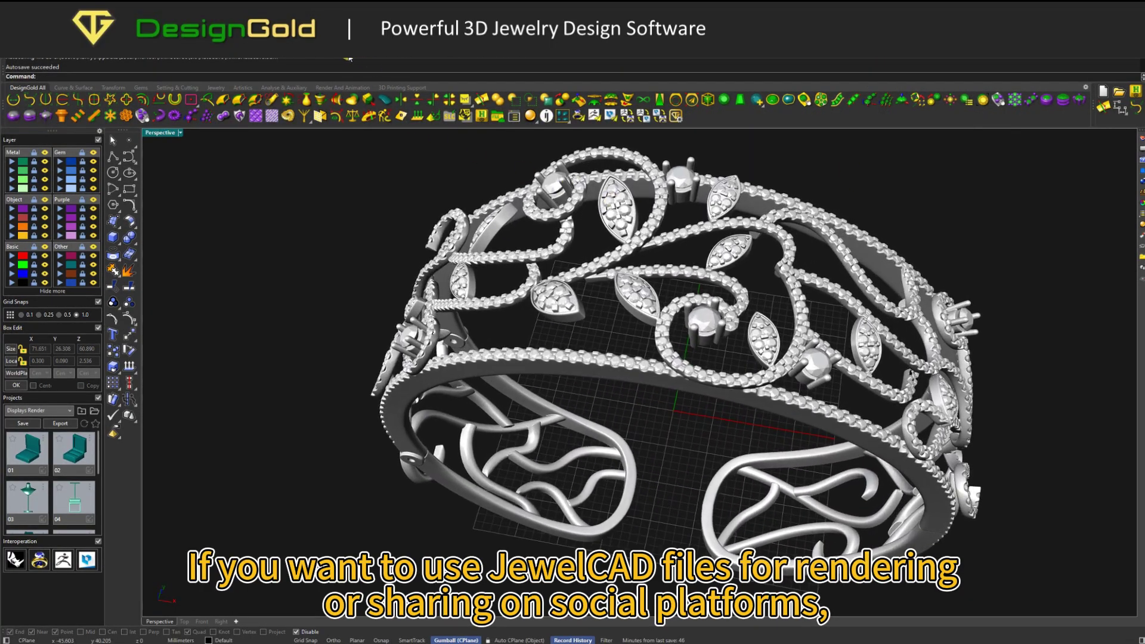
left_click(342, 50)
left_click(341, 98)
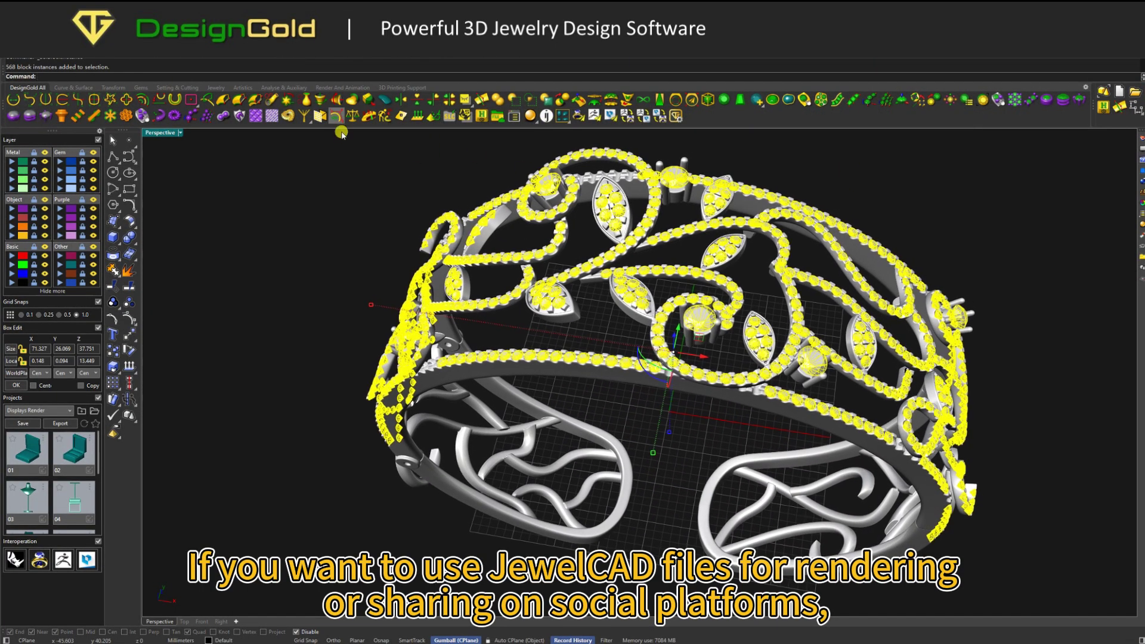
left_click(62, 171)
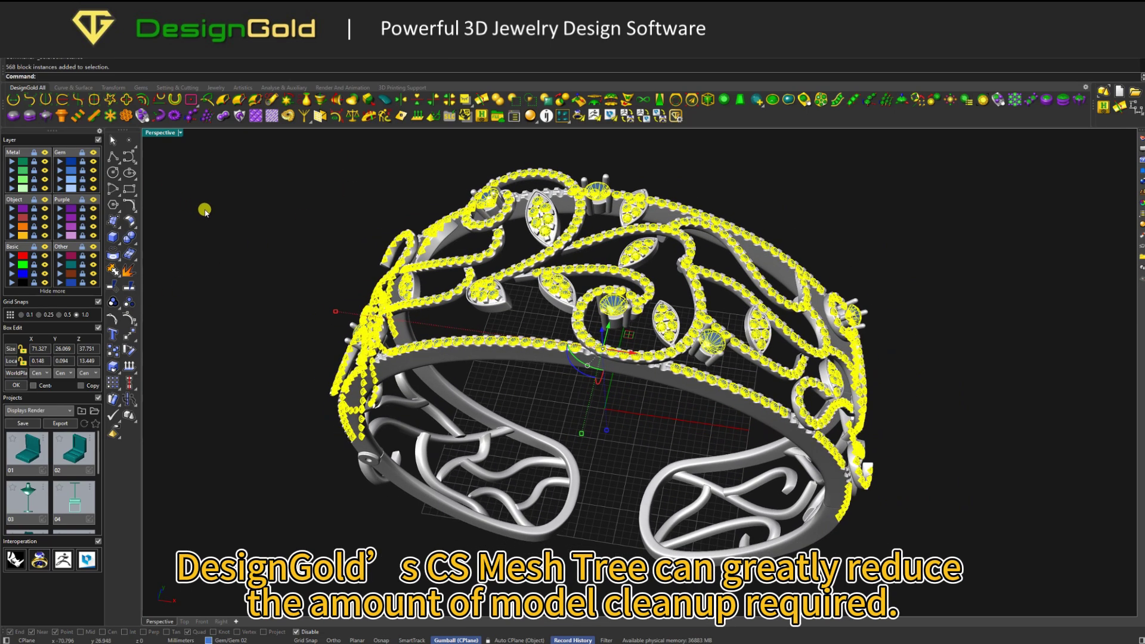
key("Escape")
Export the bracelet to the iJewel3D viewer and turn the model to show its decorated front
middle_click(329, 69)
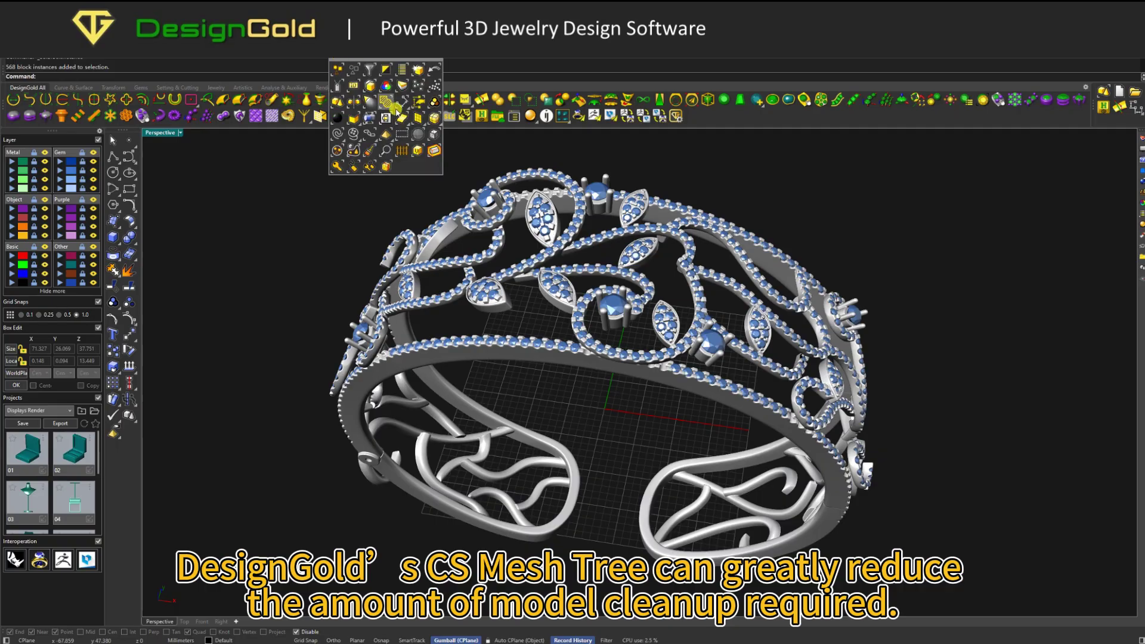
left_click(414, 121)
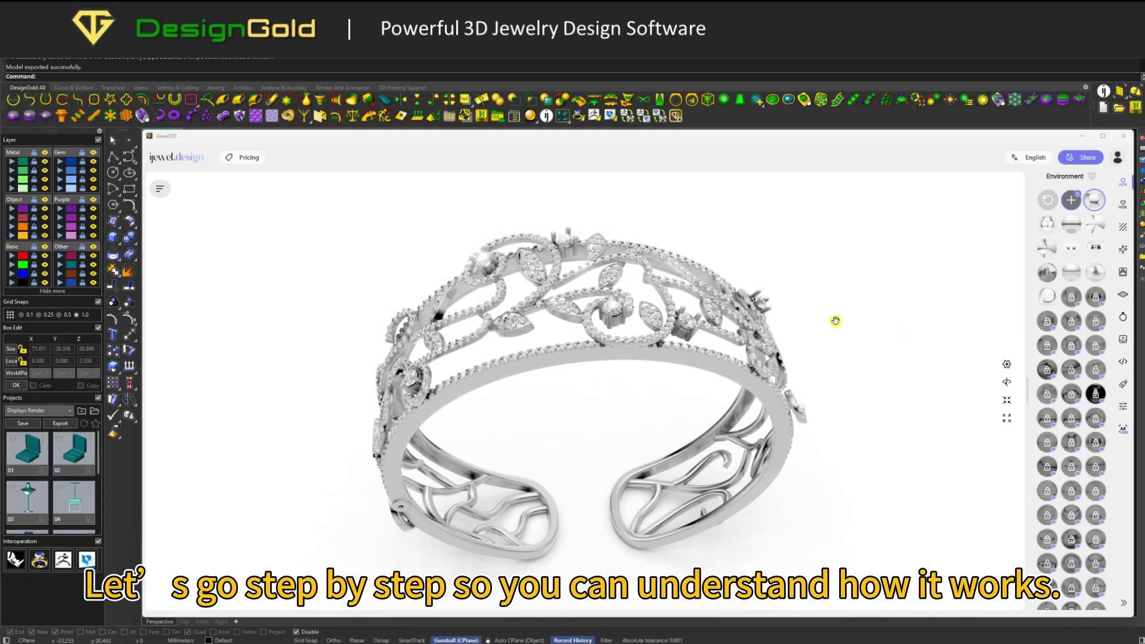
left_click_drag(648, 413, 537, 403)
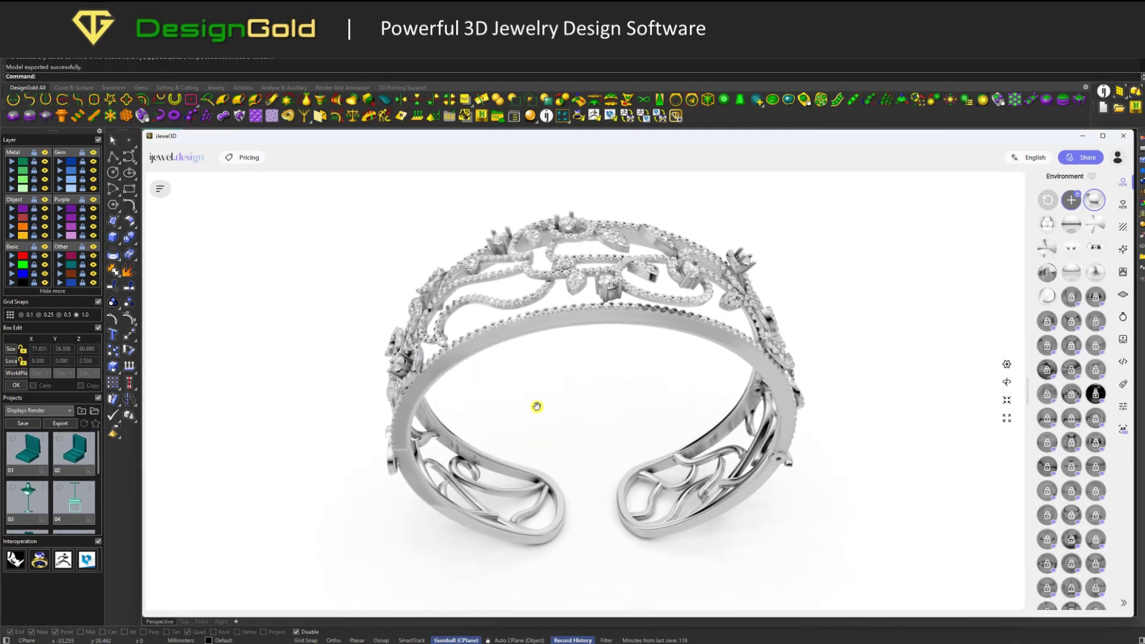
left_click_drag(914, 276, 910, 288)
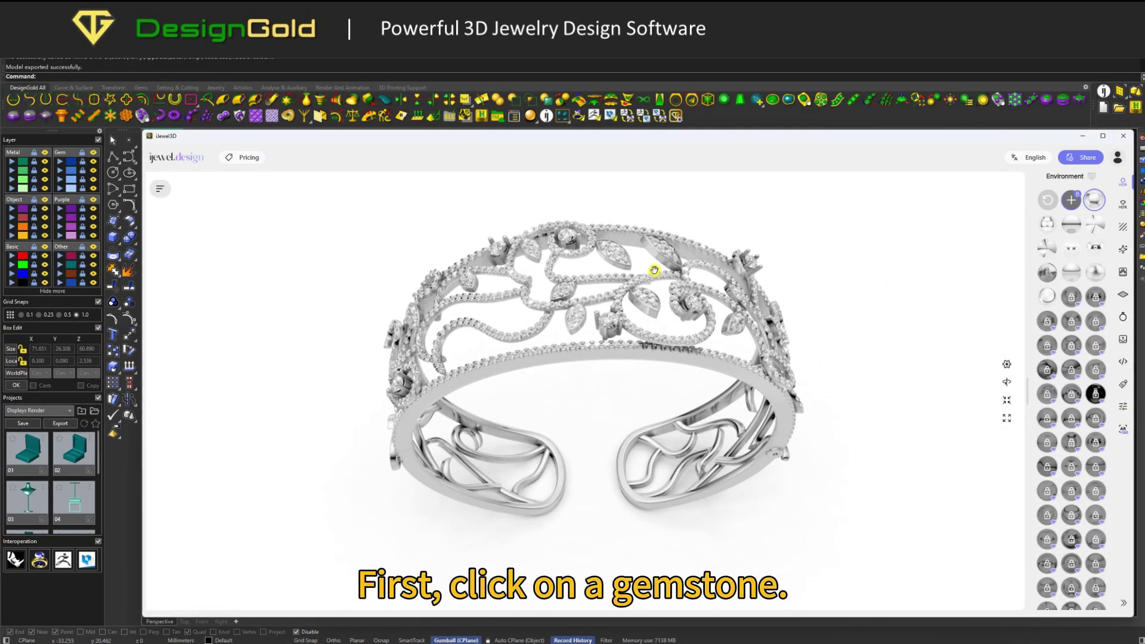
Try several gem materials on the bracelet's stones, including red and golden ones, and finish with a deep red gem
left_click(642, 296)
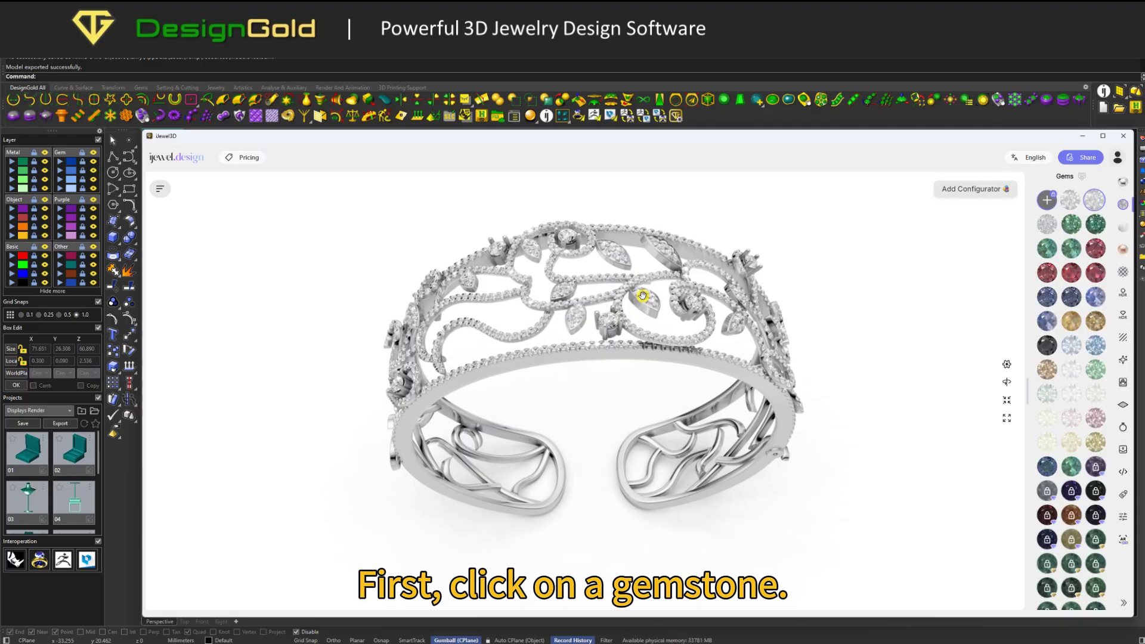
left_click(1072, 227)
left_click(1070, 273)
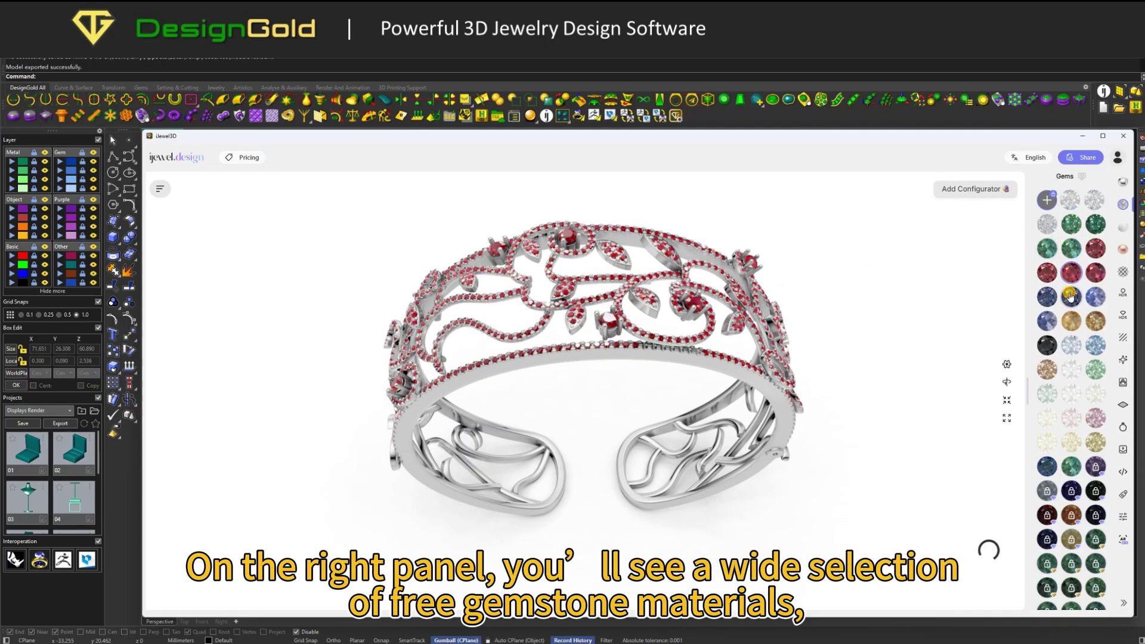
left_click(1076, 322)
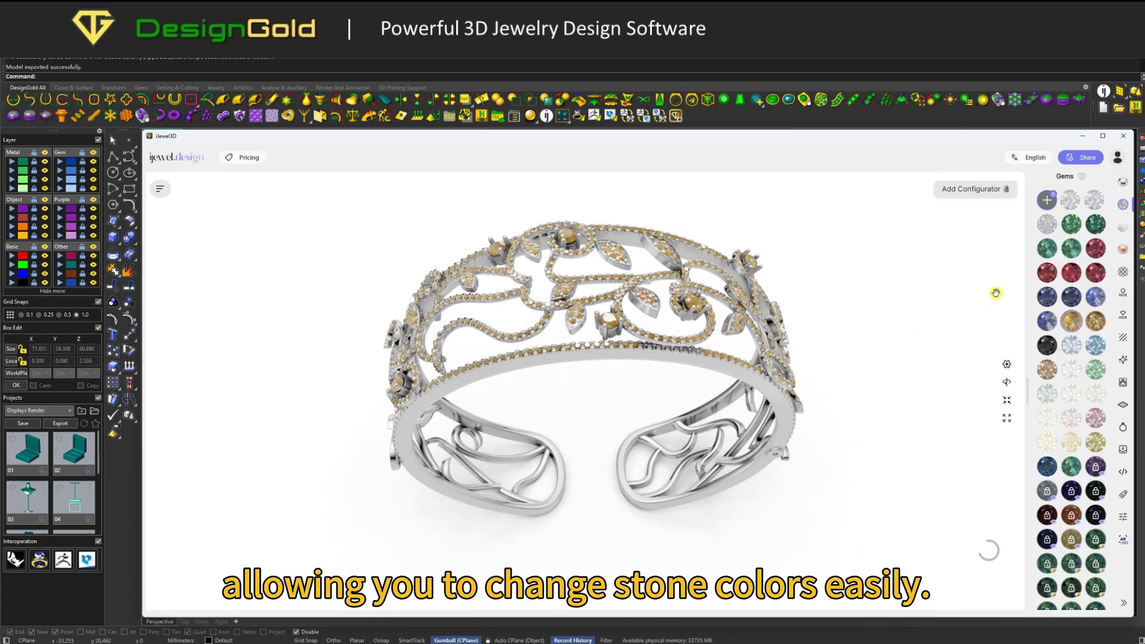
left_click(1090, 249)
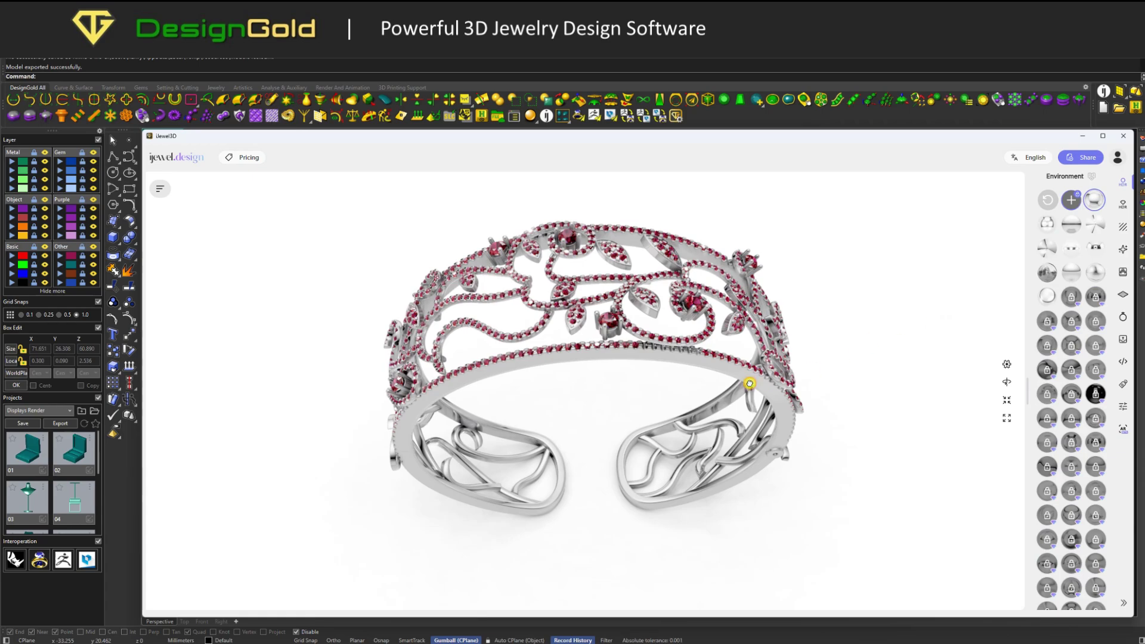
Try different metal materials on the bracelet's body and finish with a bright white metal
left_click(749, 383)
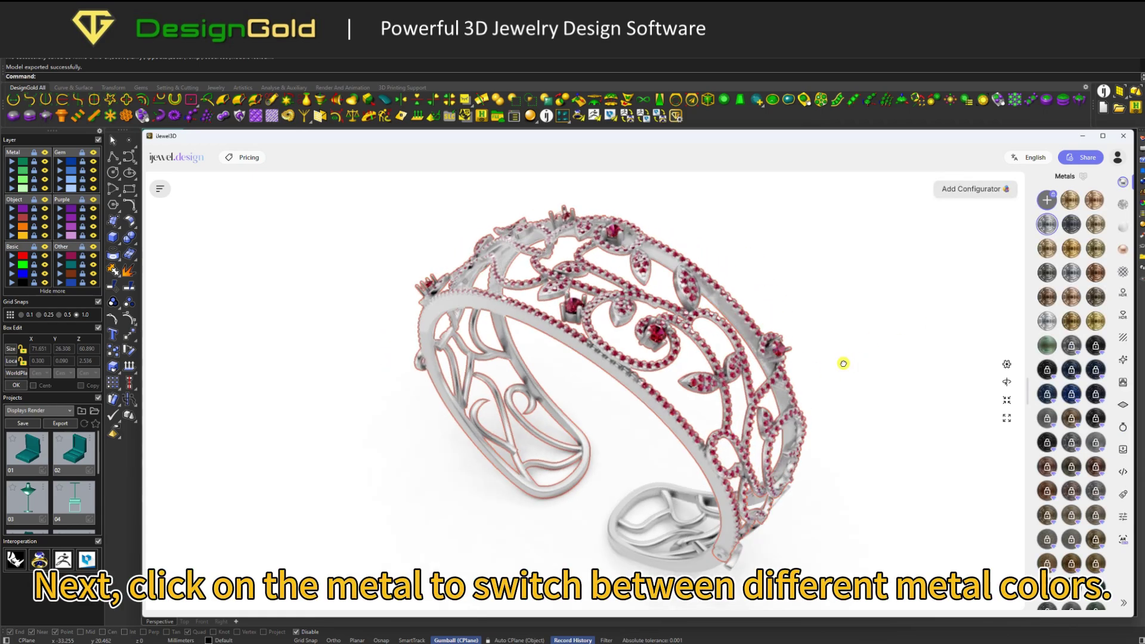
left_click(1071, 200)
left_click(1047, 316)
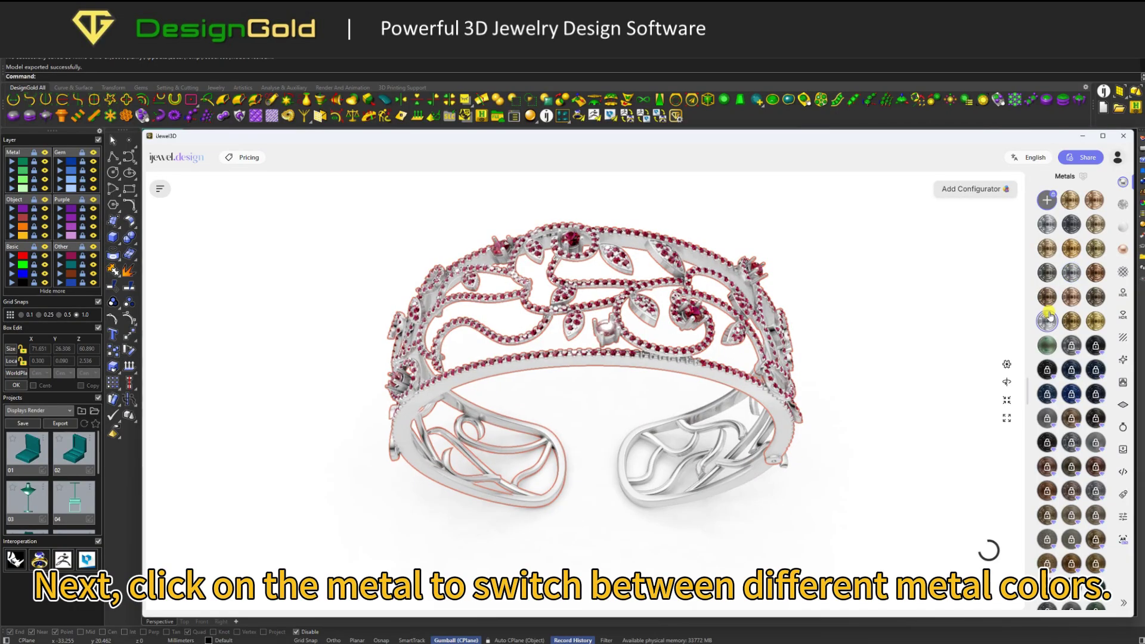
left_click(984, 312)
left_click_drag(872, 362, 871, 357)
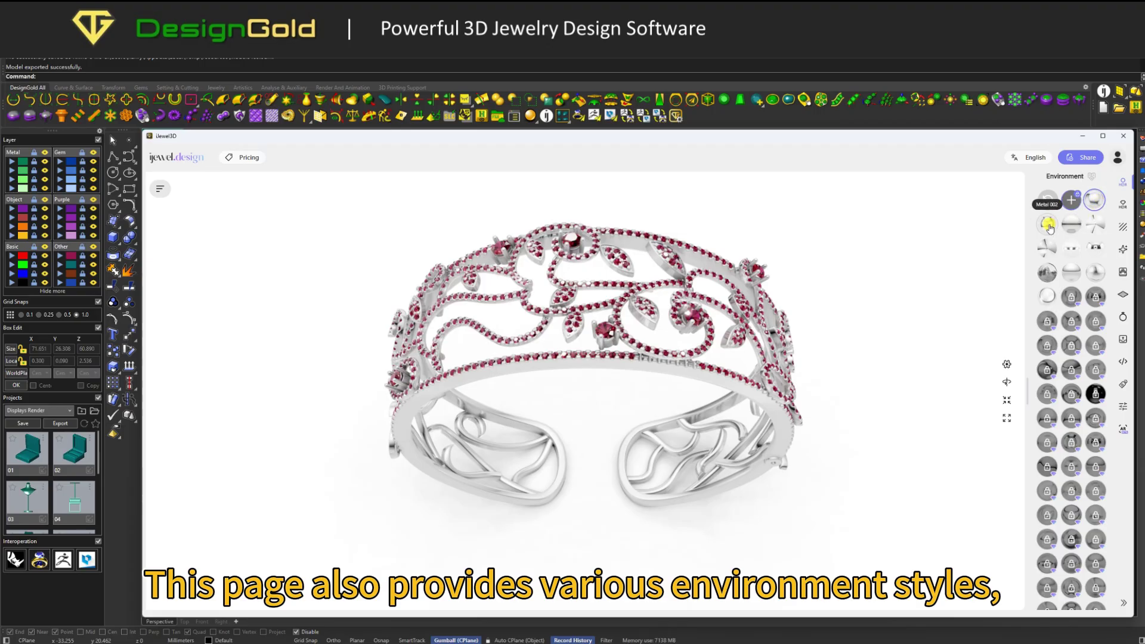
Choose another environment preset for the bracelet and apply a different gem environment to its red stones
left_click(1093, 248)
left_click(1121, 205)
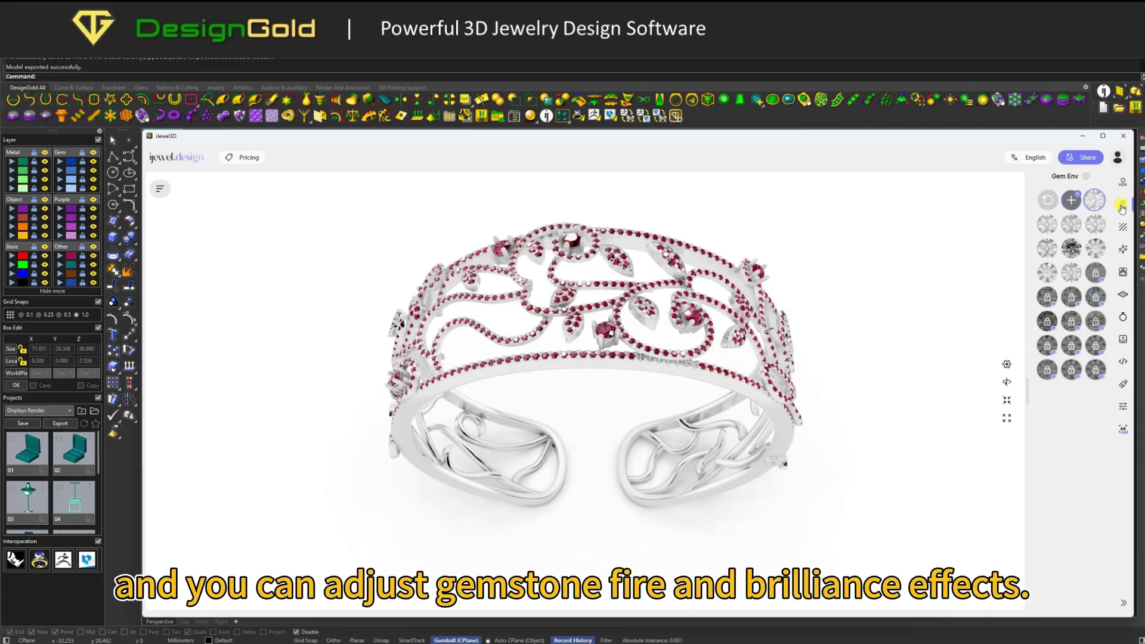
left_click(1051, 229)
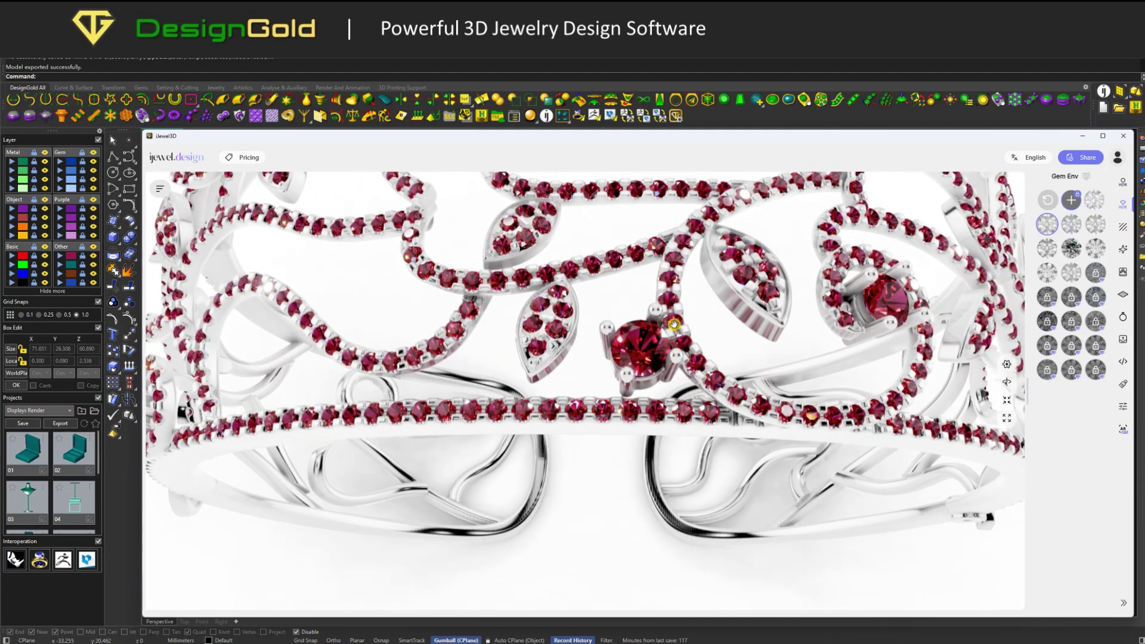
Try several gem environment presets on the bracelet's red stones and finish with the first diamond-style preset
left_click(1072, 225)
left_click(1094, 201)
left_click(1047, 222)
left_click(1096, 201)
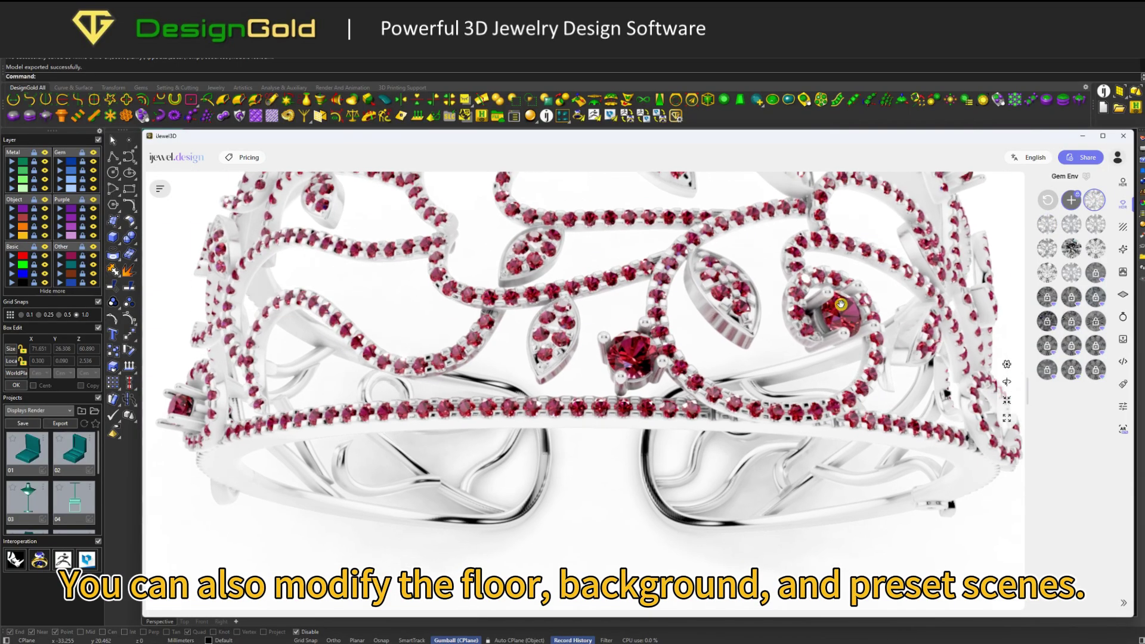
Try a diagonal pastel-striped background behind the bracelet, and replace it with a pale blue-white one
left_click(1121, 227)
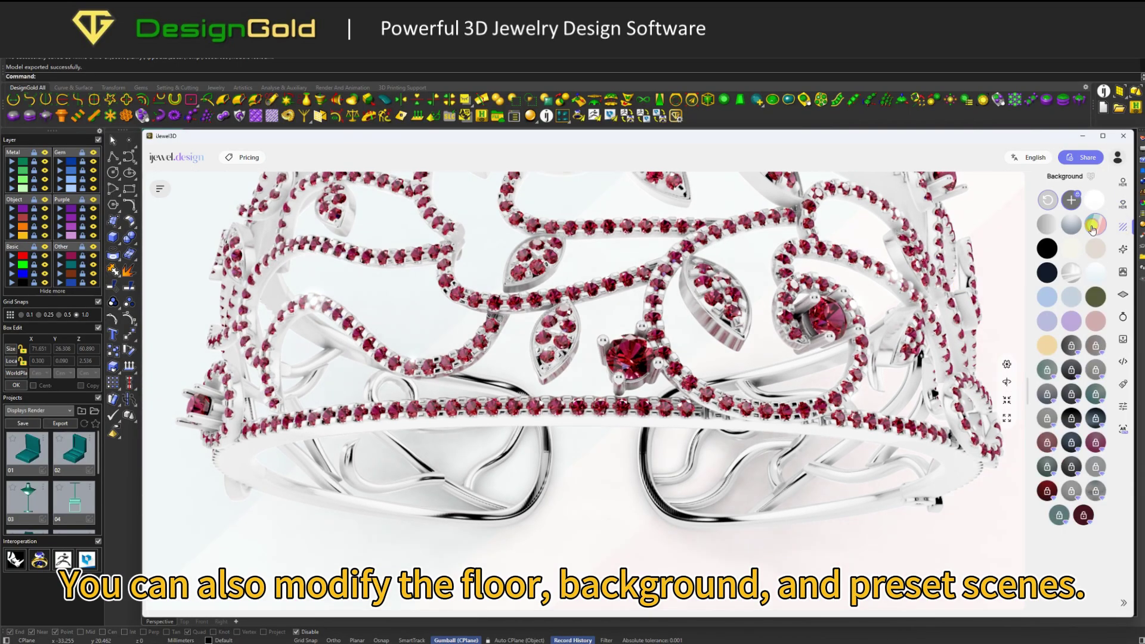
left_click(1092, 227)
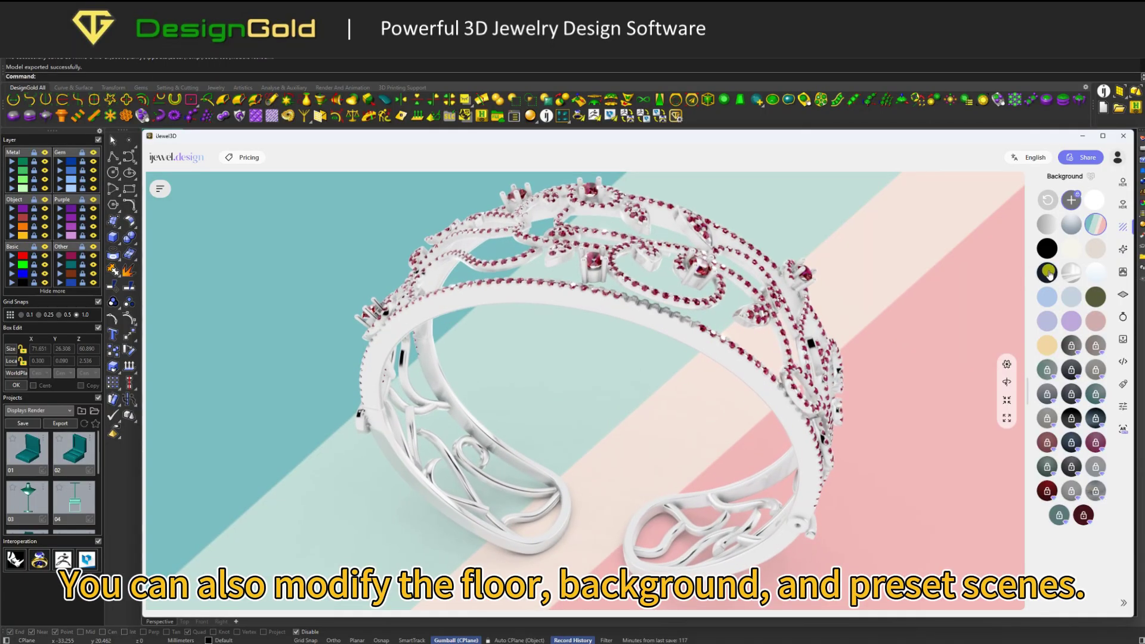
left_click_drag(876, 275, 810, 308)
scroll(807, 306, "up", 4)
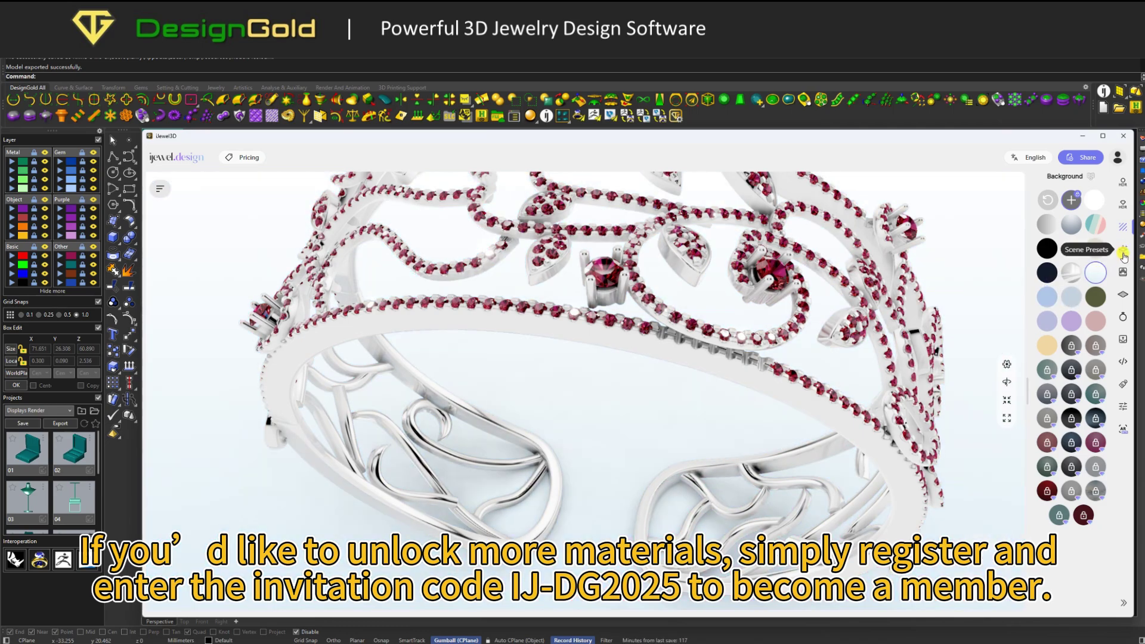
Apply a light scene preset with a plain white background to the bracelet and bring up the ground presets
left_click(1123, 254)
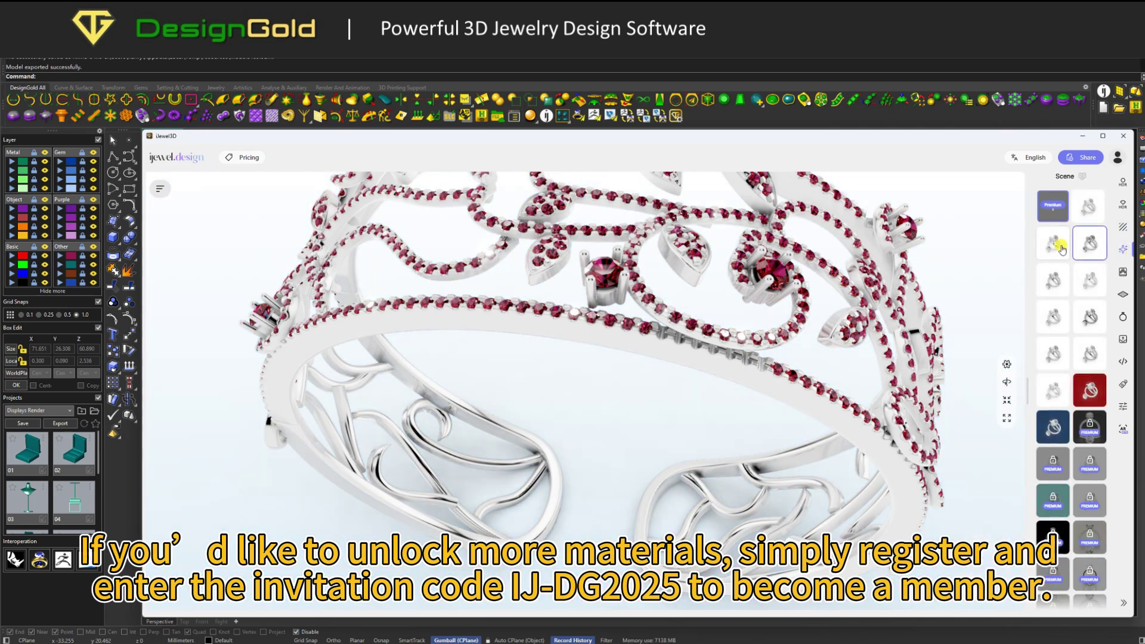
left_click(1052, 356)
left_click(243, 333)
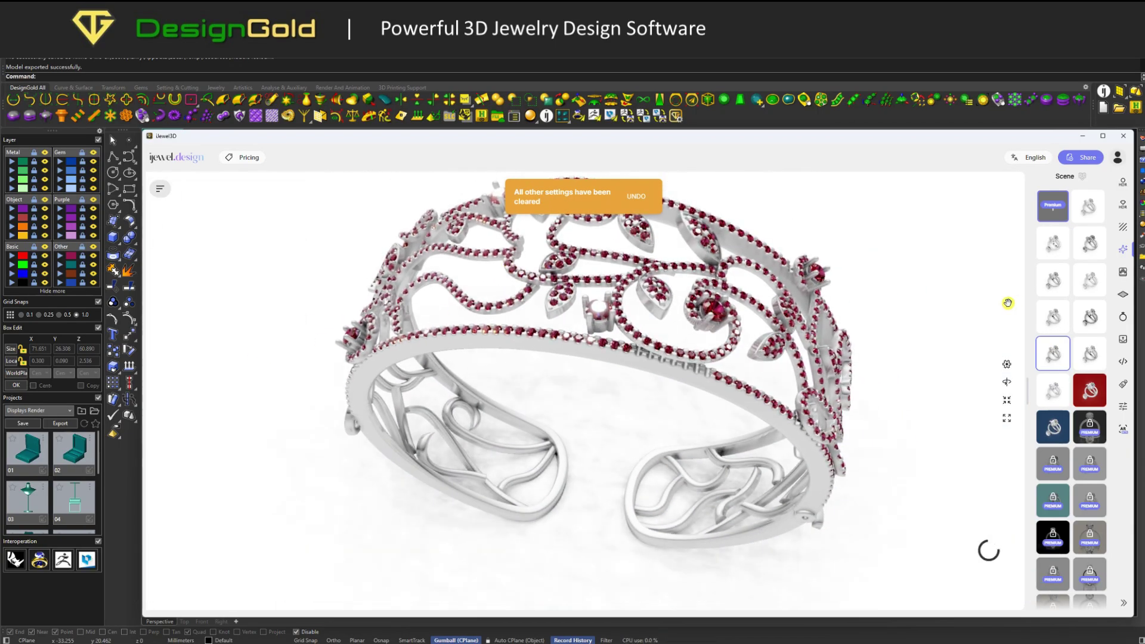
left_click(1122, 298)
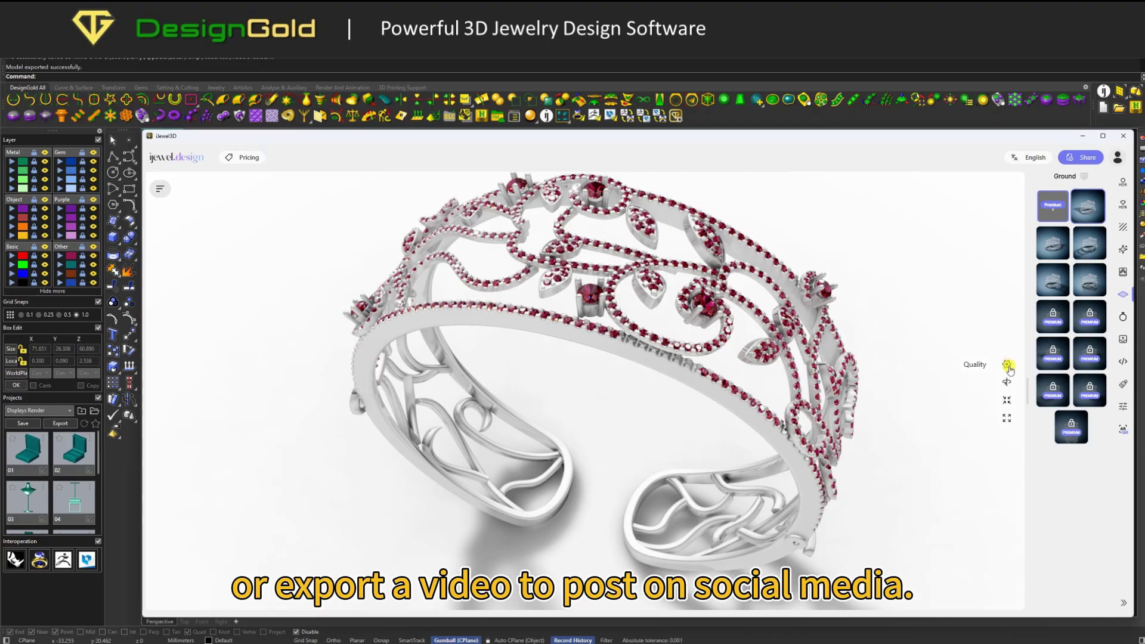
left_click(1040, 386)
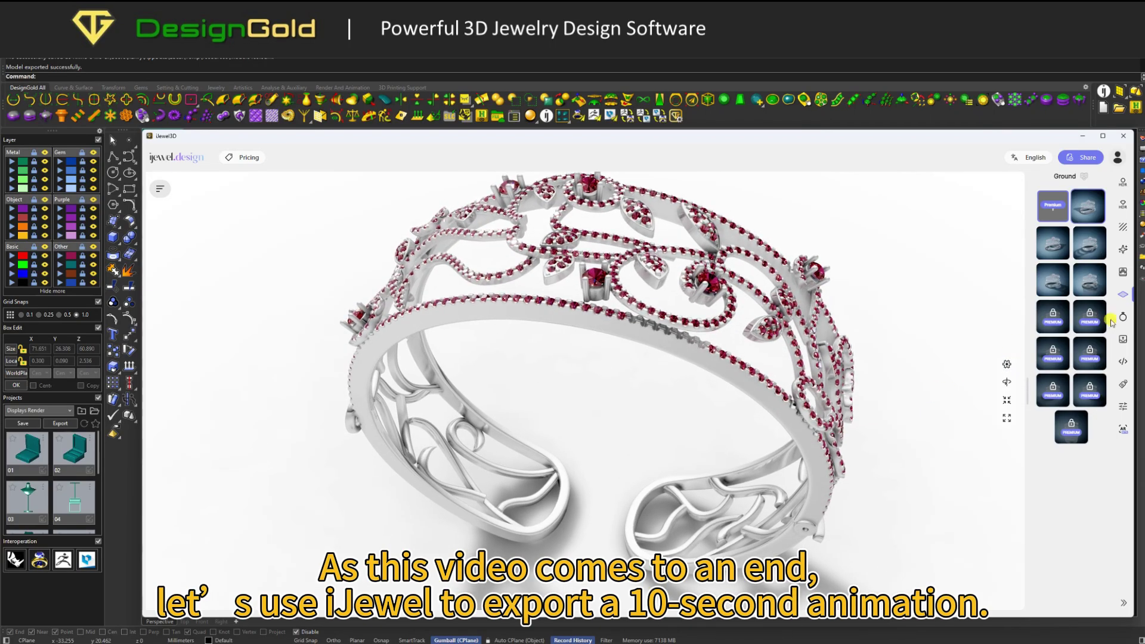
Export a turntable video of the bracelet as MP4 with a duration of 10 and open the downloaded file
left_click(1120, 340)
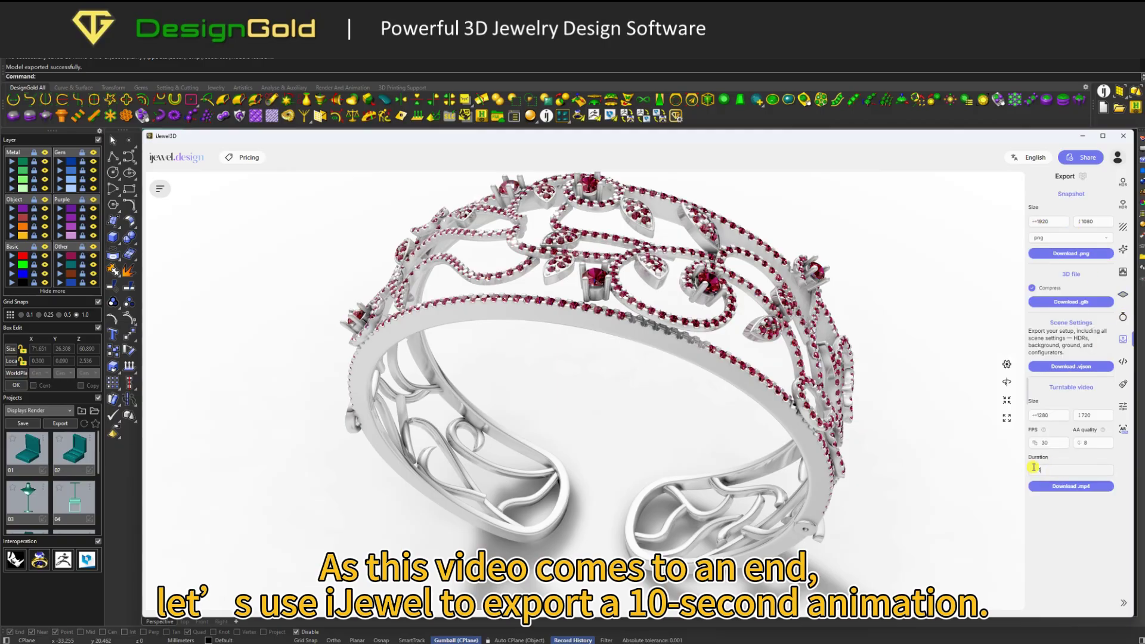
type("0")
left_click(1064, 486)
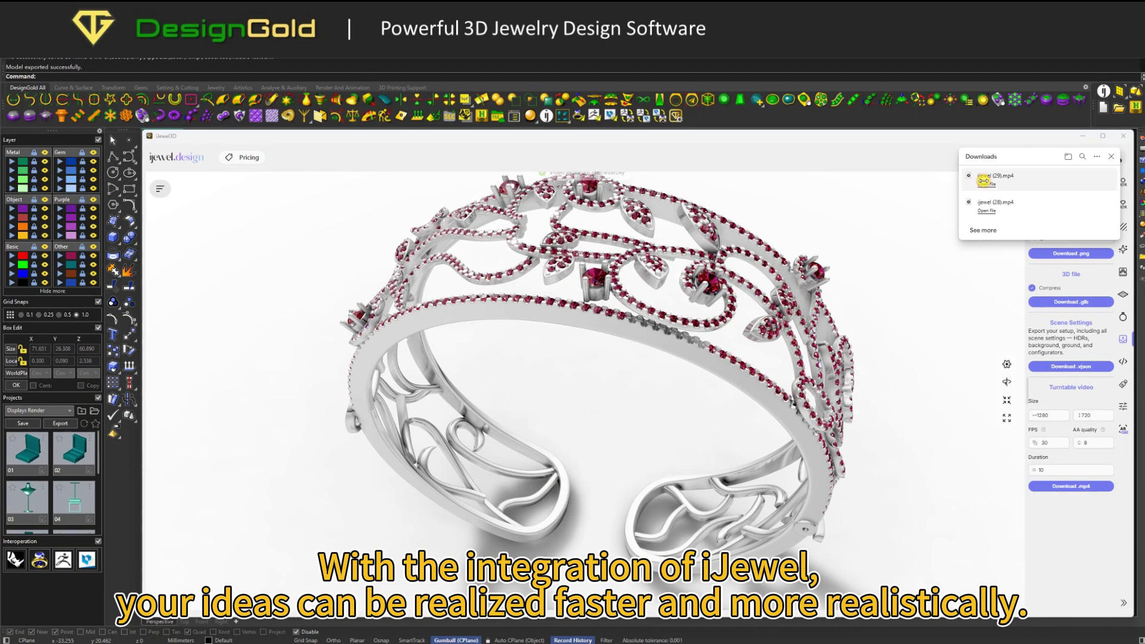
left_click(982, 181)
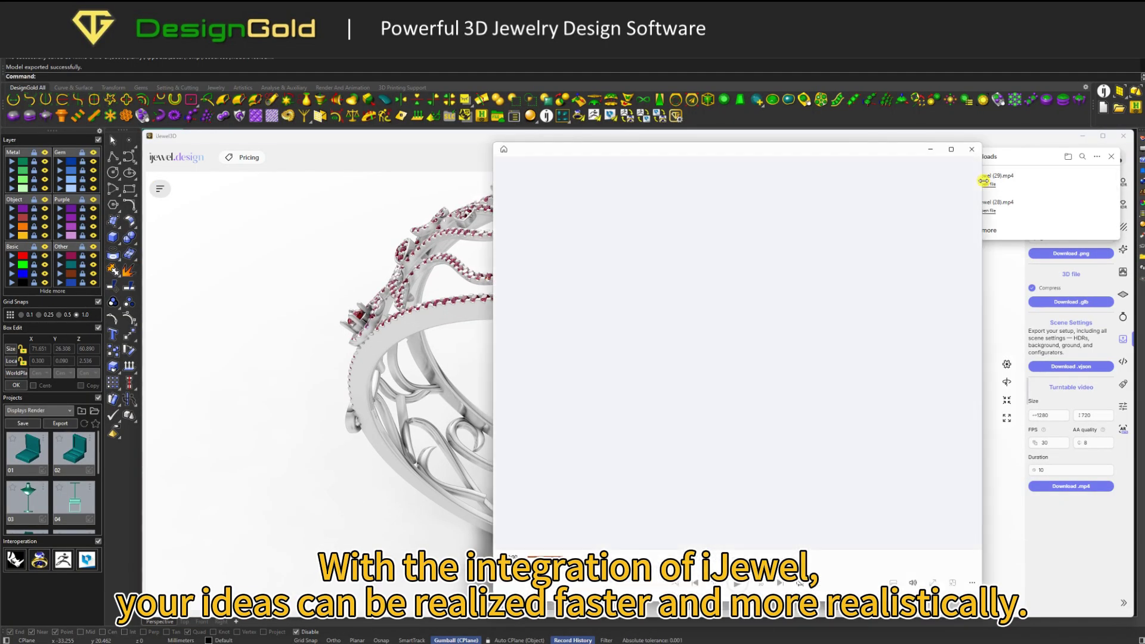